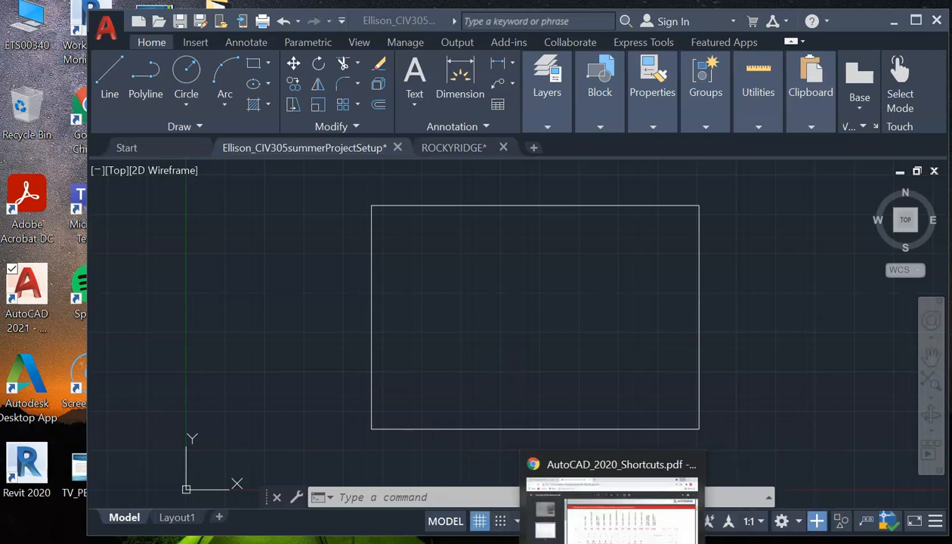
Review the one-key shortcuts on page 2 of AutoCAD_2020_Shortcuts.pdf in the browser, and return to the AutoCAD drawing.
click(531, 470)
click(125, 204)
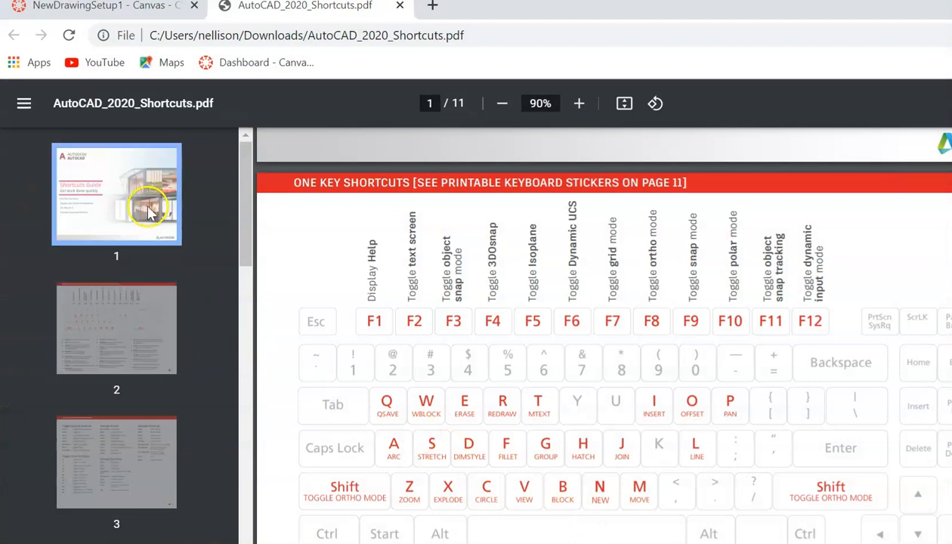
click(129, 337)
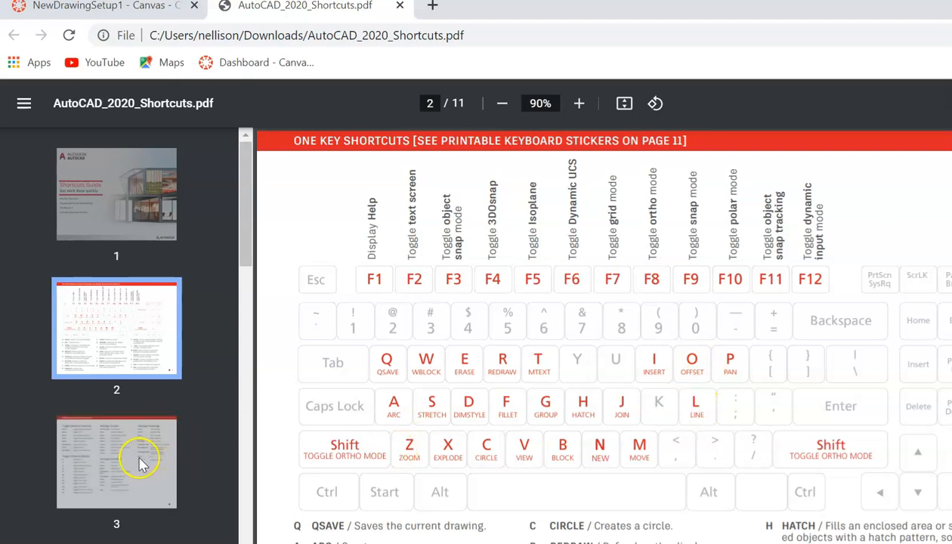
scroll(604, 434, down, 3)
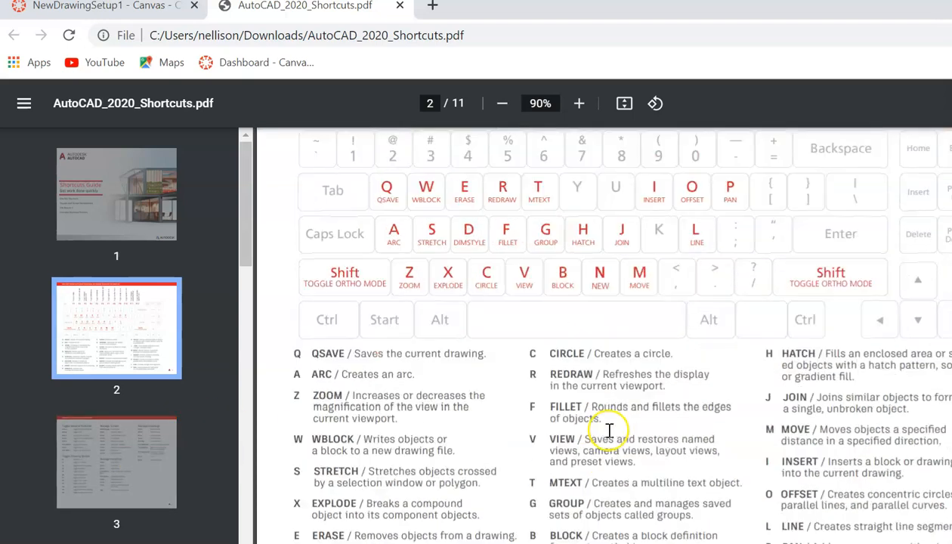
scroll(608, 431, down, 2)
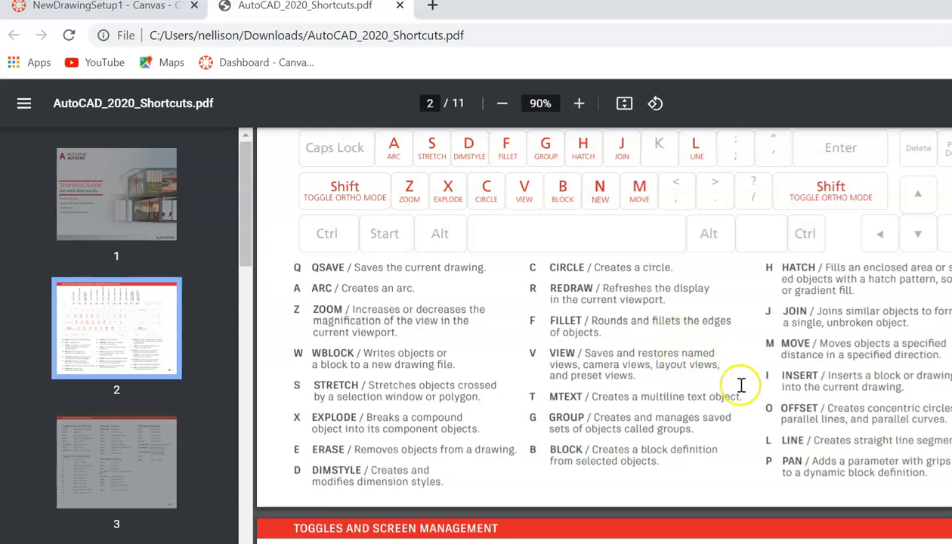
scroll(725, 369, up, 1)
scroll(719, 366, up, 2)
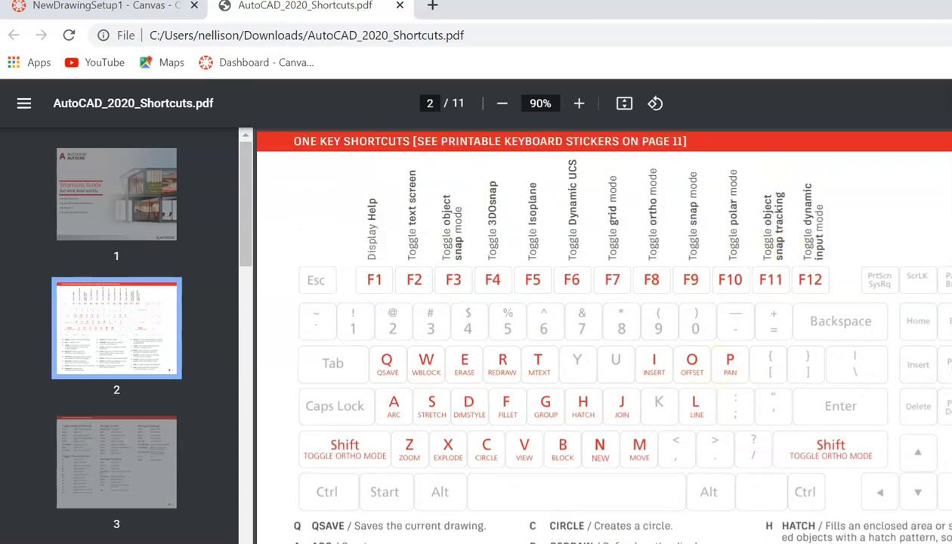
click(596, 525)
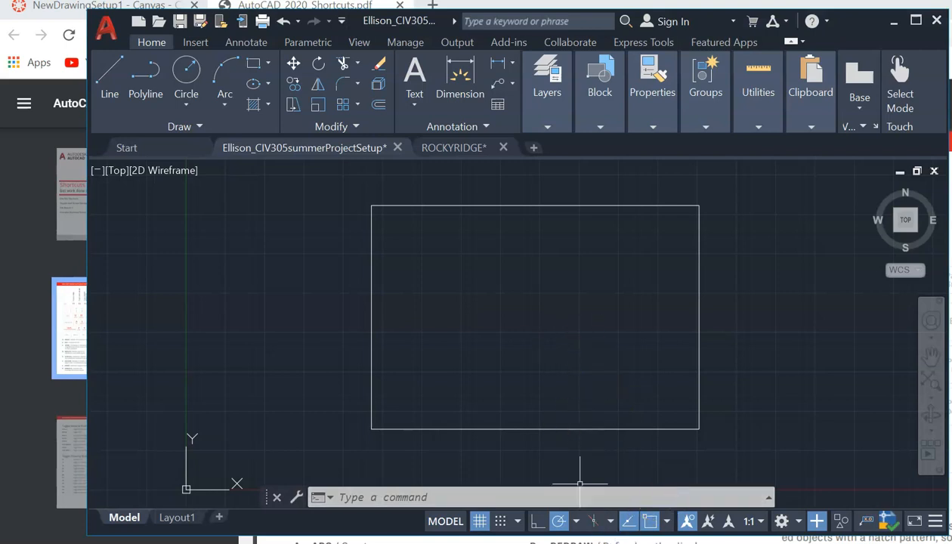
click(657, 542)
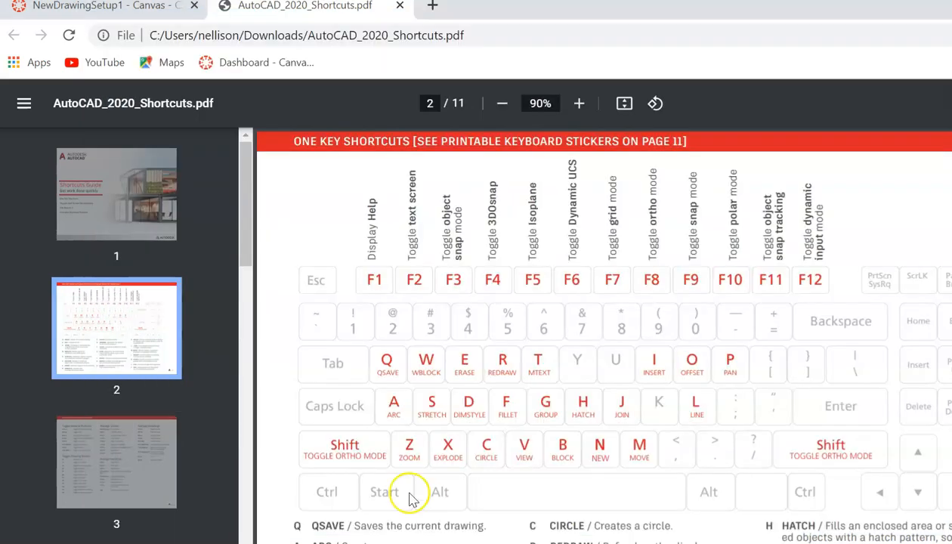
scroll(191, 457, down, 10)
click(124, 485)
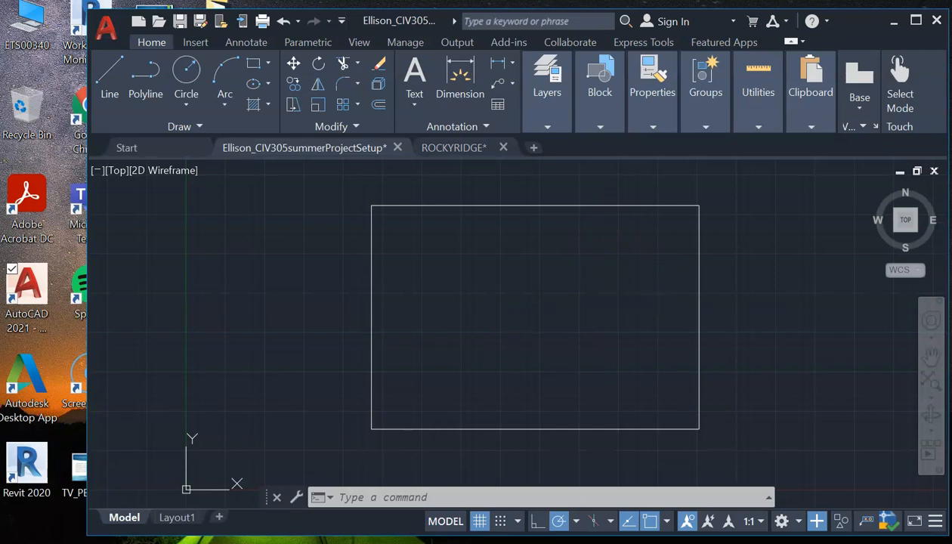
Add multiline text reading SHEET 1 BORDER inside the lower-right part of the border rectangle.
text(t)
key(Return)
scroll(600, 449, up, 2)
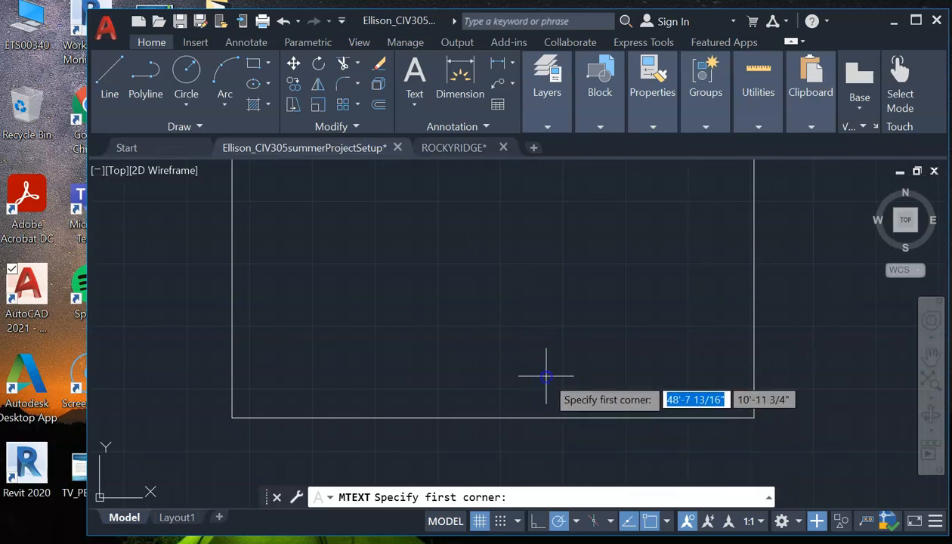
click(546, 377)
click(739, 402)
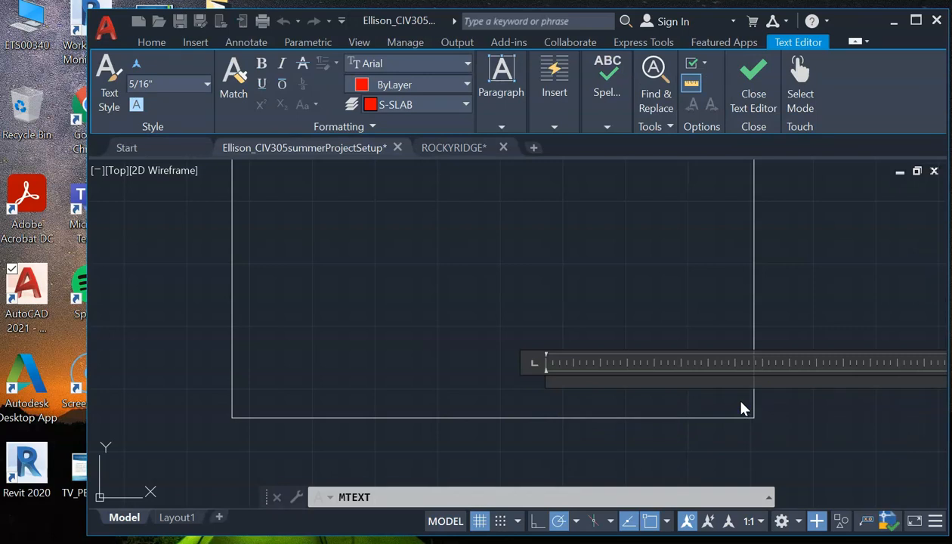
text(SHEET 1 BORDER)
click(730, 449)
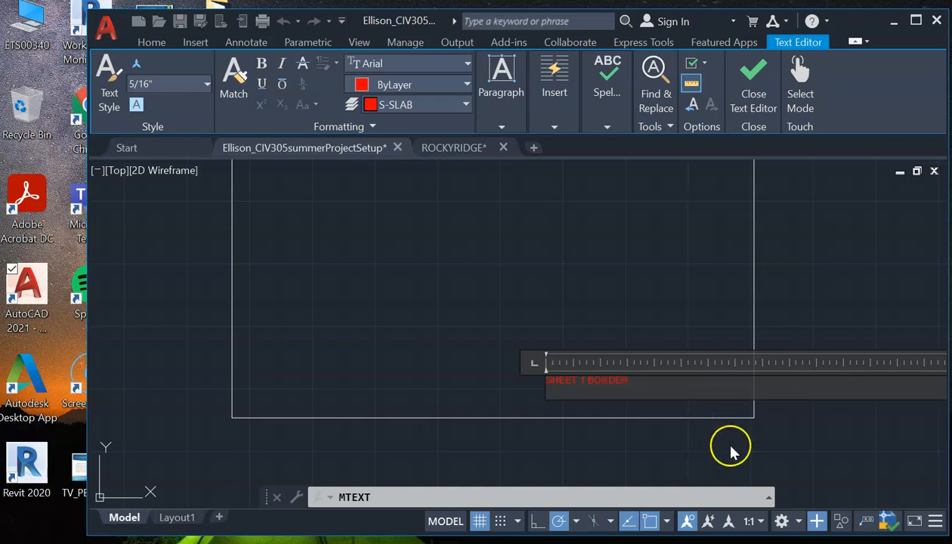
Change the layer of the SHEET 1 BORDER text to No Print in its properties.
scroll(546, 386, up, 4)
scroll(561, 350, up, 5)
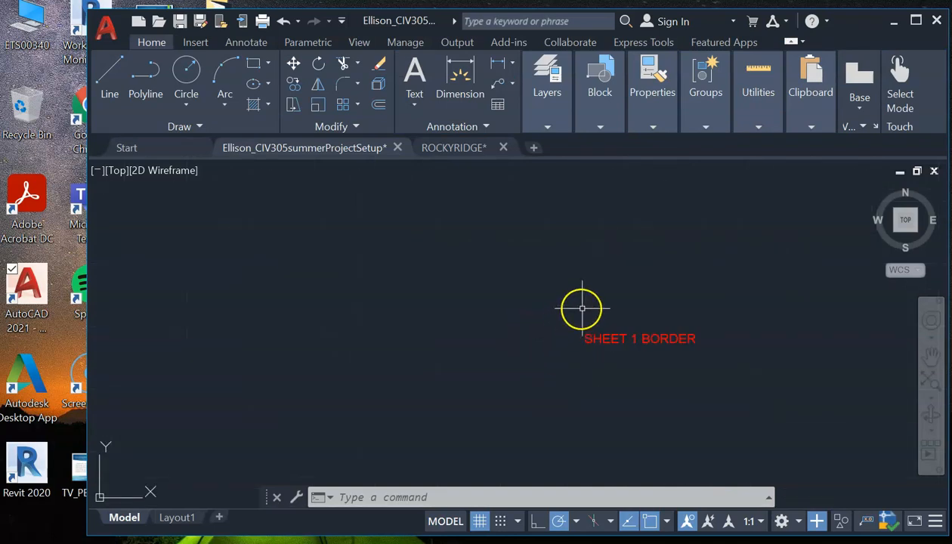
scroll(714, 340, down, 2)
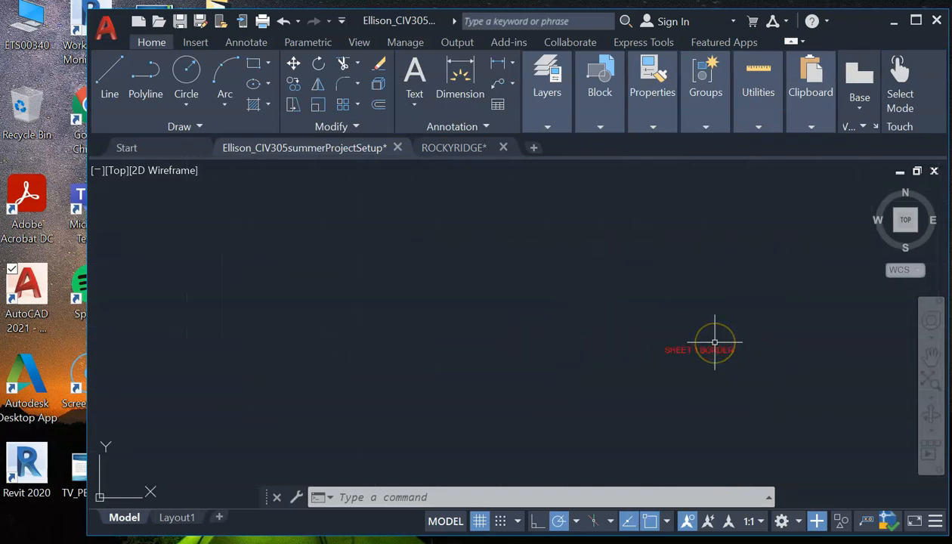
scroll(714, 340, up, 4)
scroll(792, 380, up, 2)
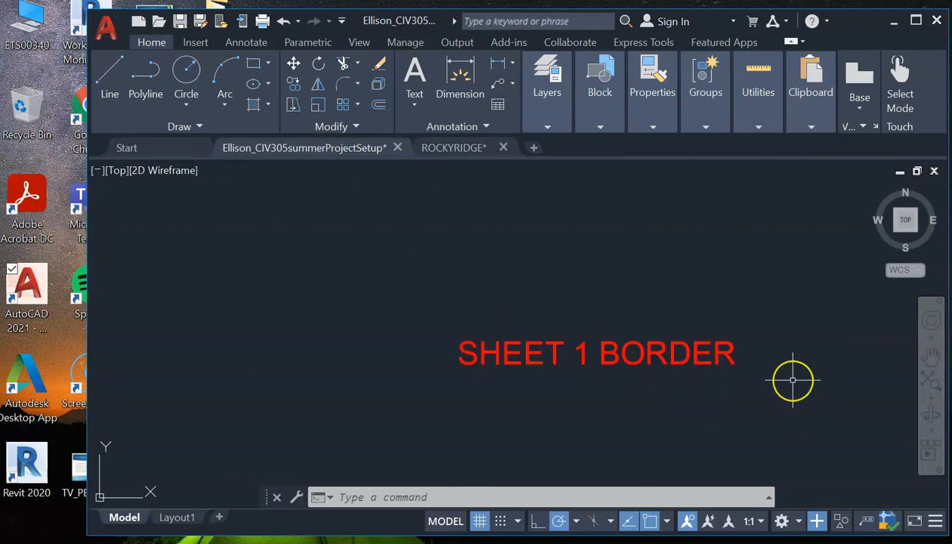
click(688, 356)
right_click(689, 358)
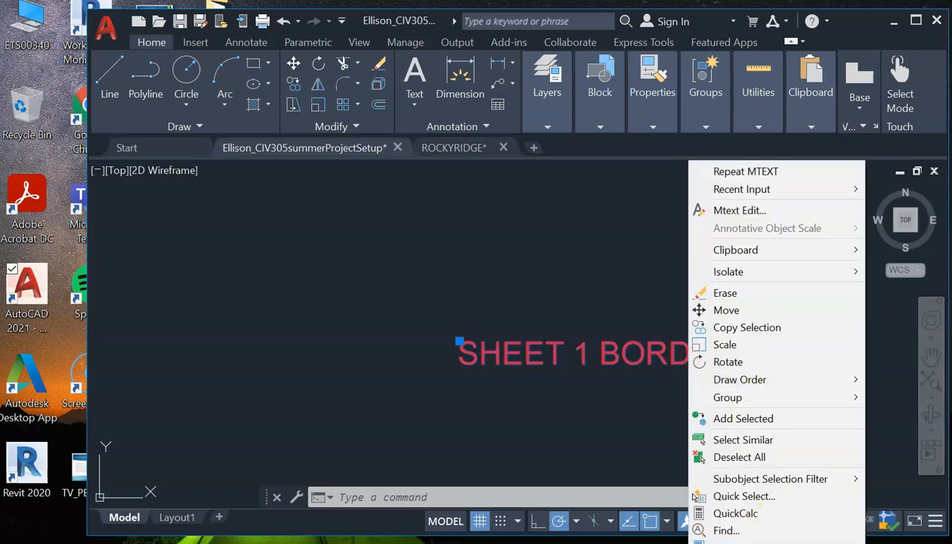
click(731, 541)
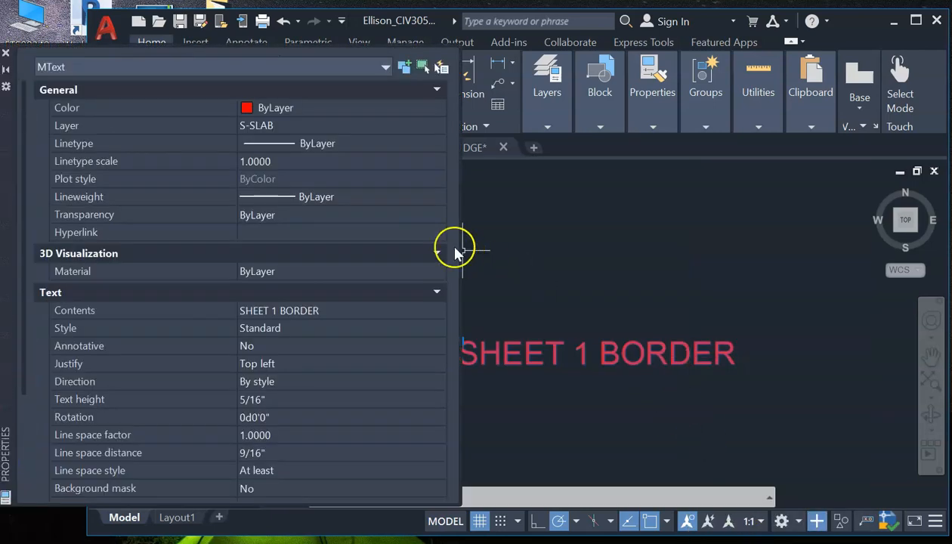
click(305, 127)
click(305, 127)
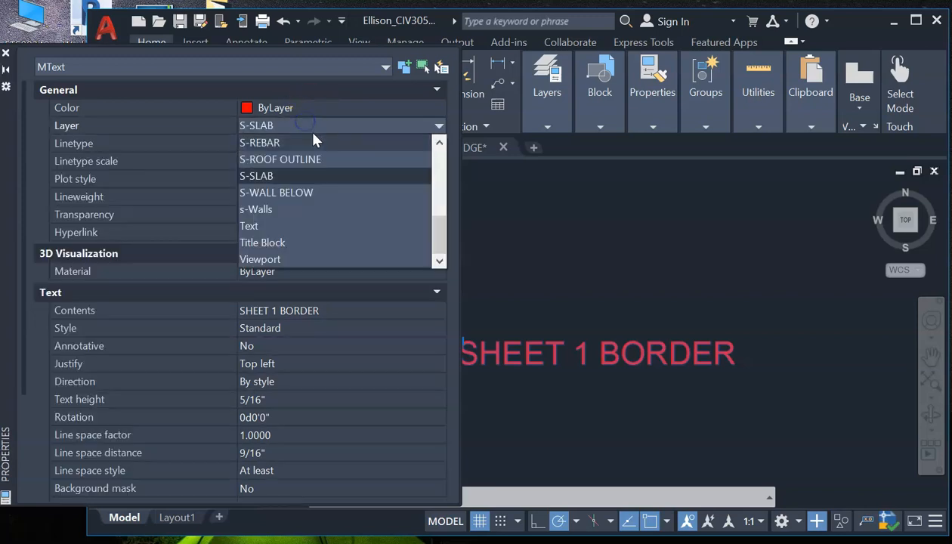
scroll(302, 201, up, 10)
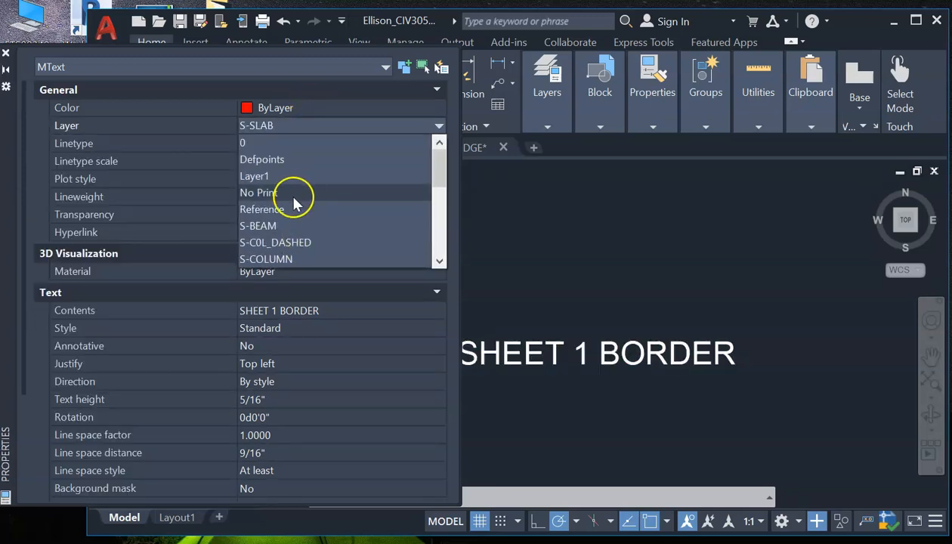
click(298, 194)
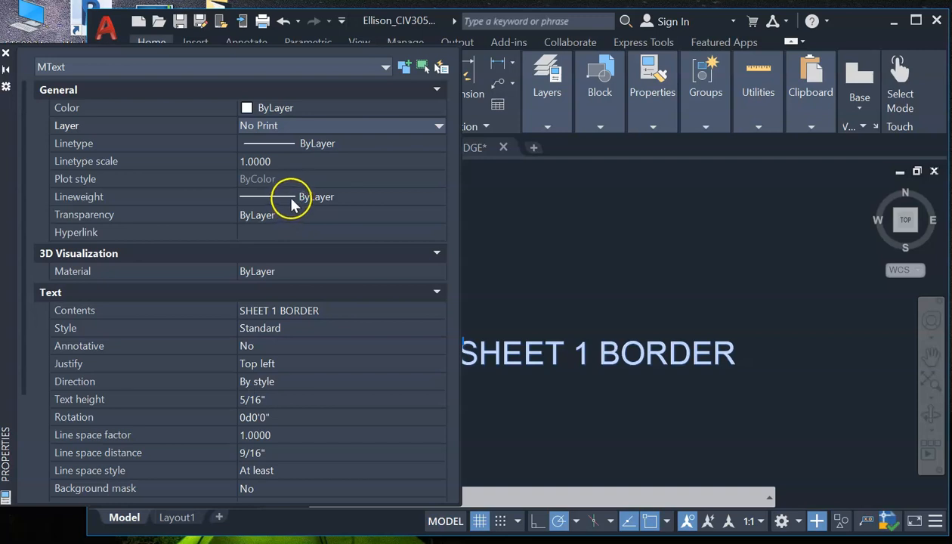
Set the text height of the SHEET 1 BORDER label to 5" and close its properties.
scroll(336, 317, down, 5)
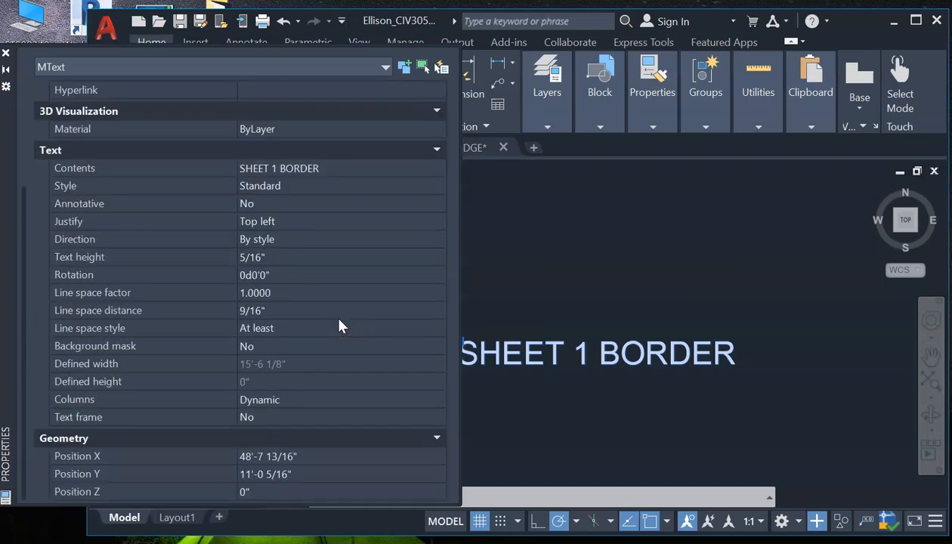
click(315, 256)
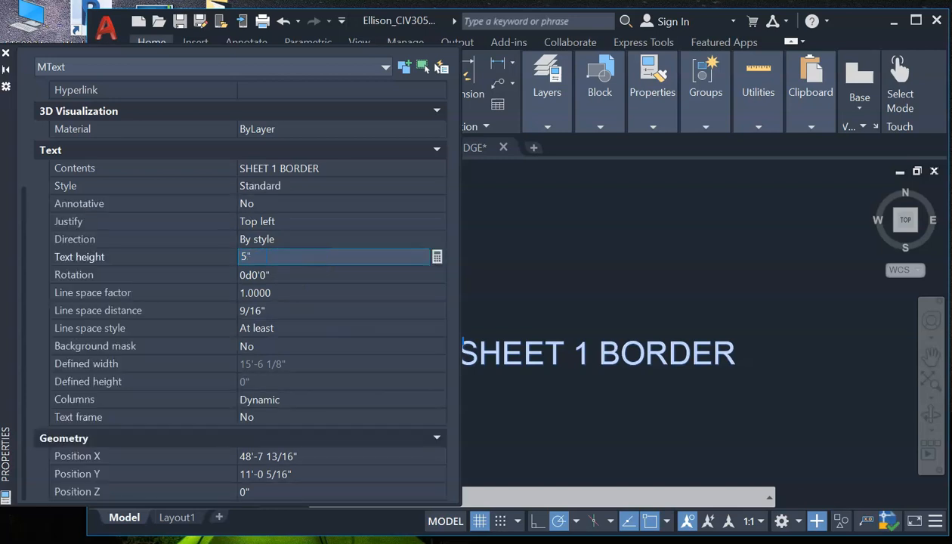
key(Tab)
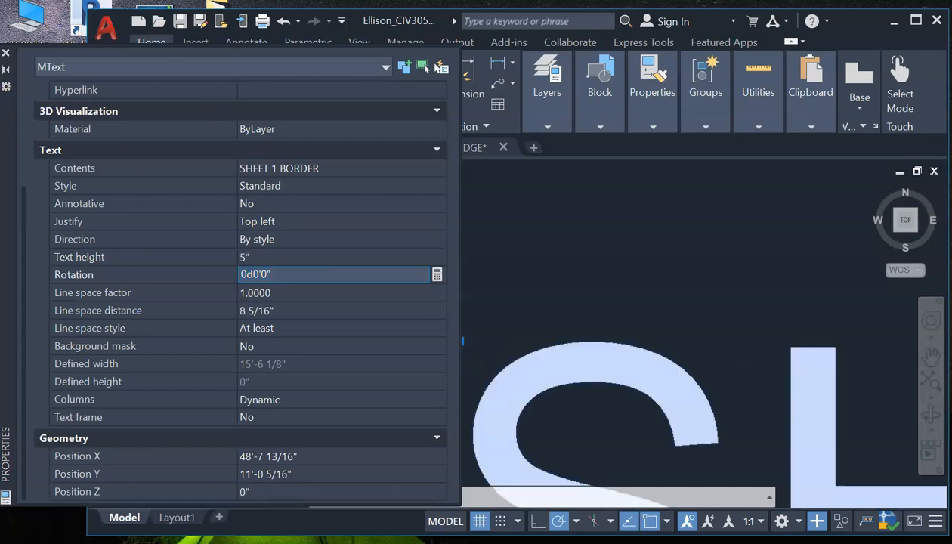
click(6, 55)
scroll(503, 229, down, 10)
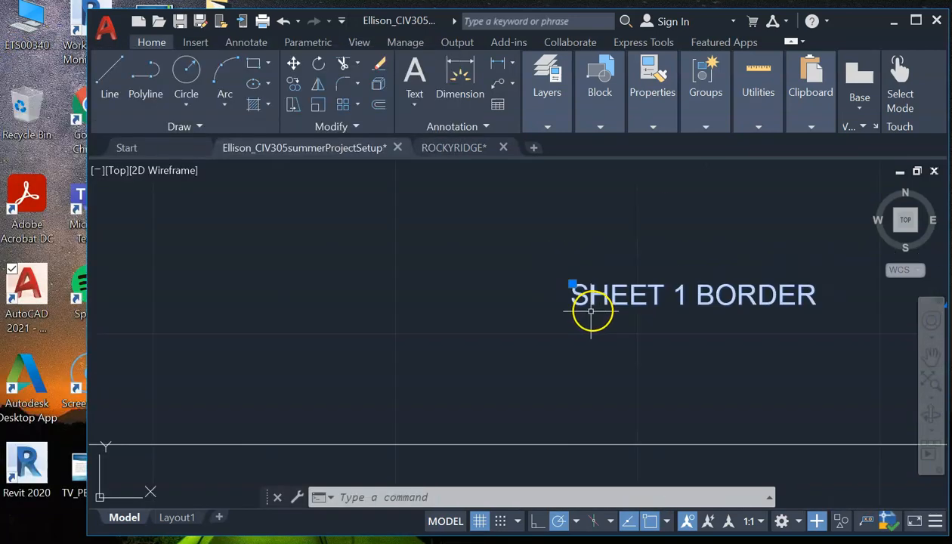
scroll(624, 360, down, 2)
scroll(721, 307, up, 2)
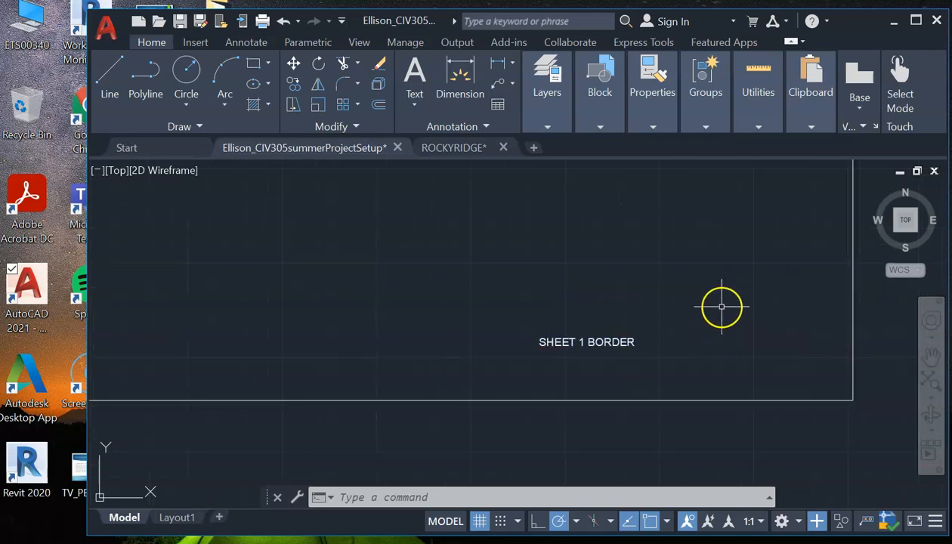
scroll(701, 332, down, 5)
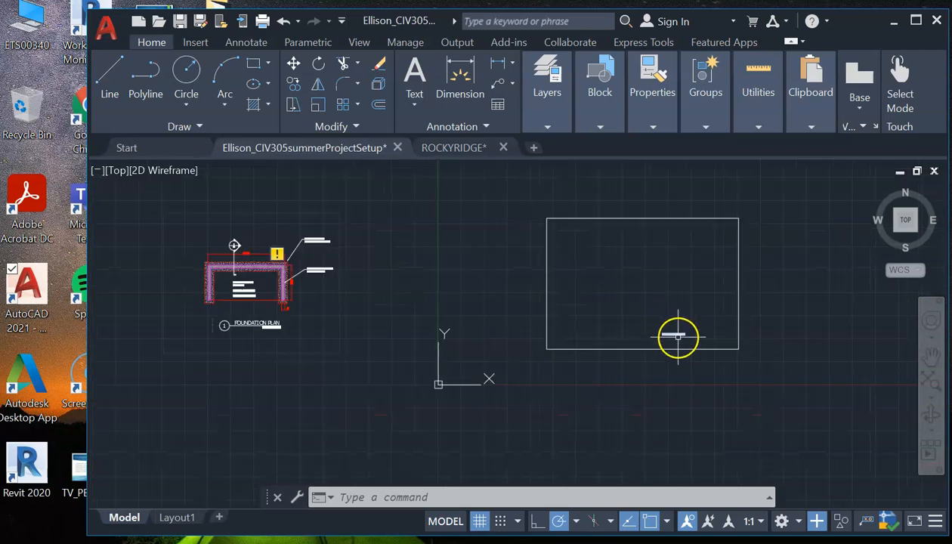
scroll(703, 339, up, 2)
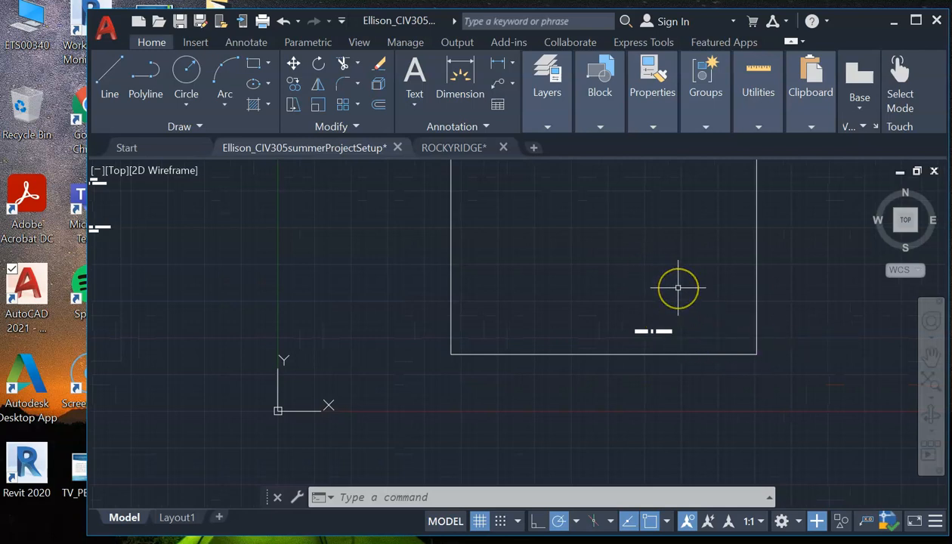
text(m)
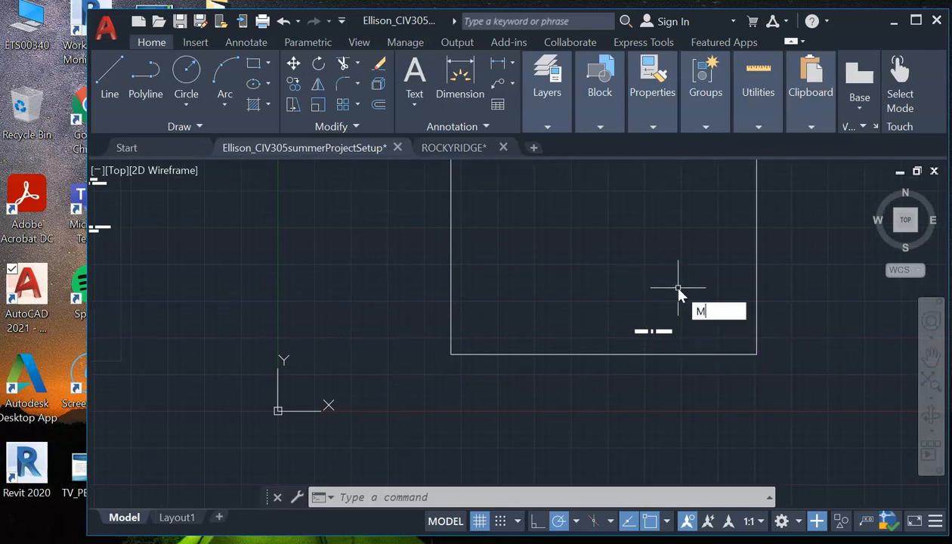
key(Return)
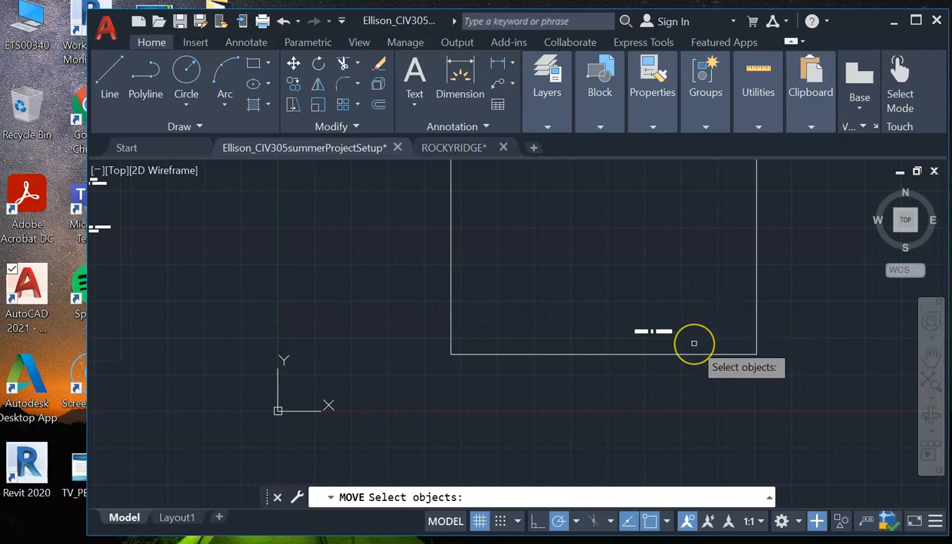
click(695, 344)
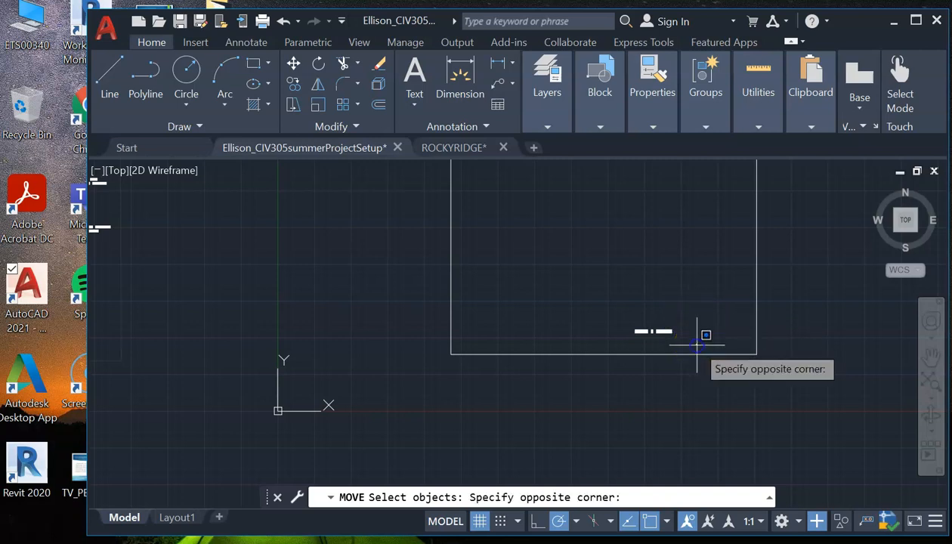
click(574, 214)
key(Escape)
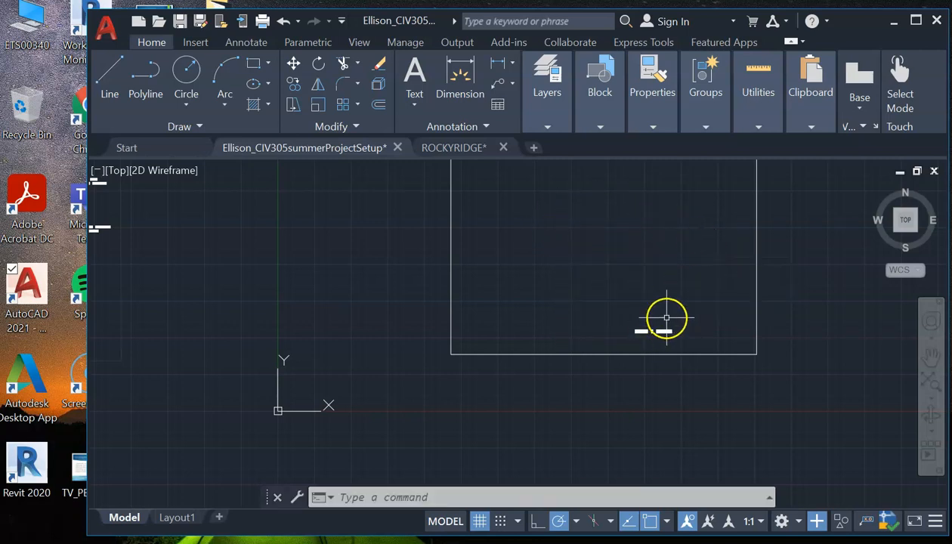
text(CO)
key(Return)
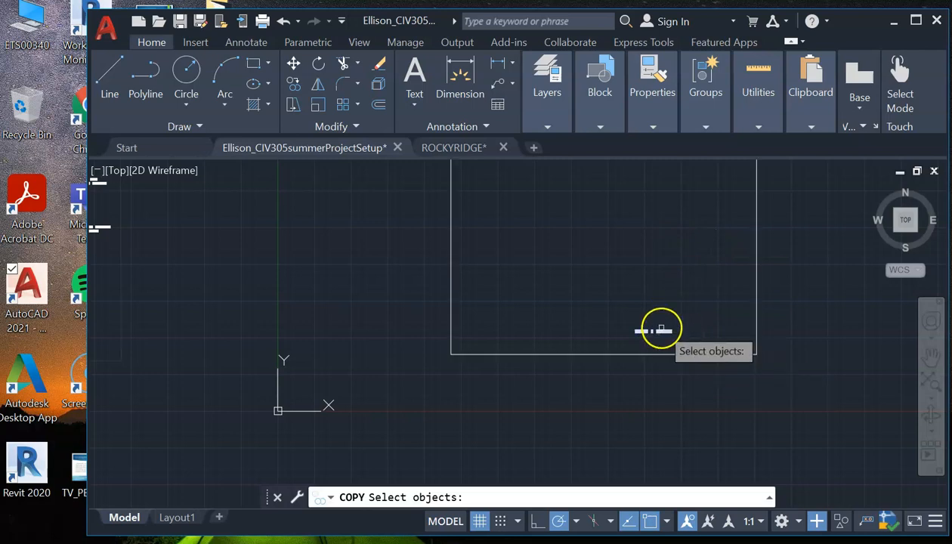
click(662, 330)
click(668, 352)
click(671, 336)
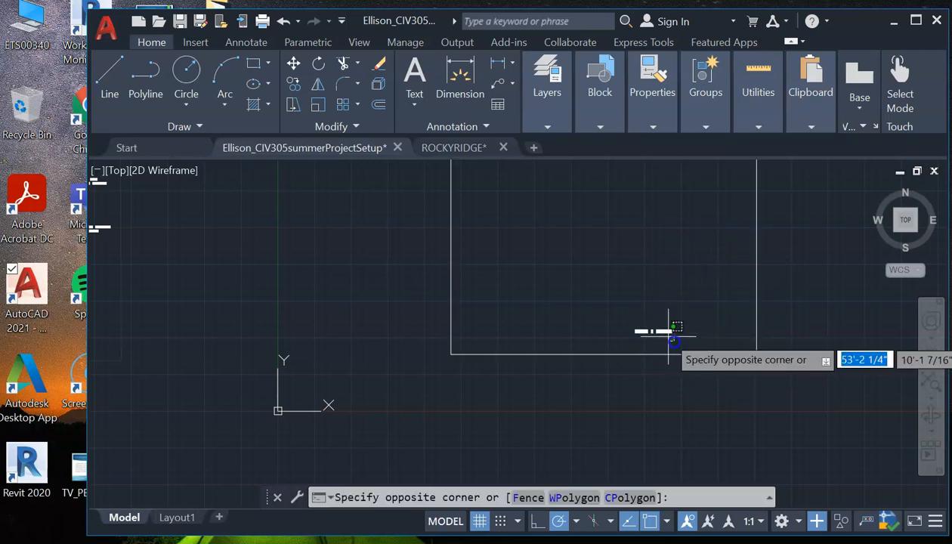
key(Escape)
Copy the SHEET 1 BORDER text about 14'-4" up and to the left, inside the border rectangle.
text(CO)
key(Return)
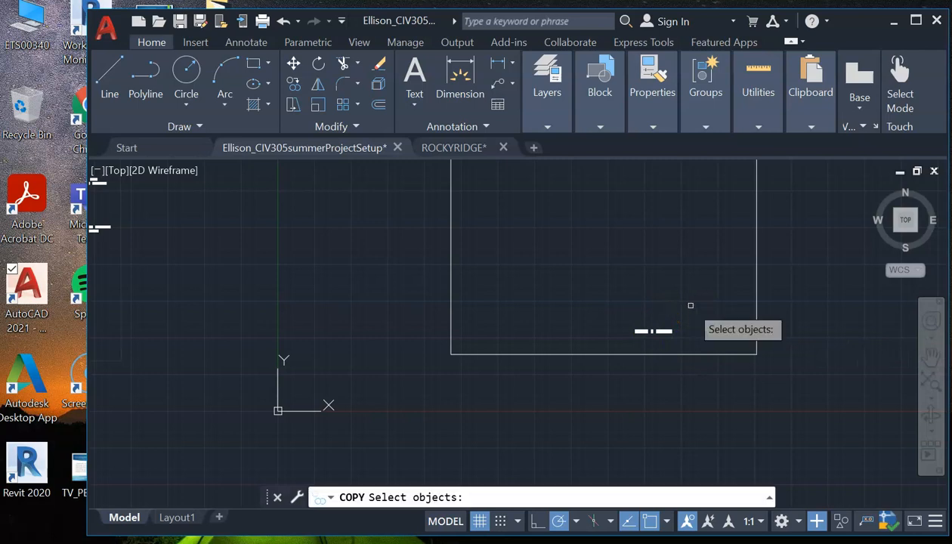
click(654, 331)
key(Return)
click(656, 333)
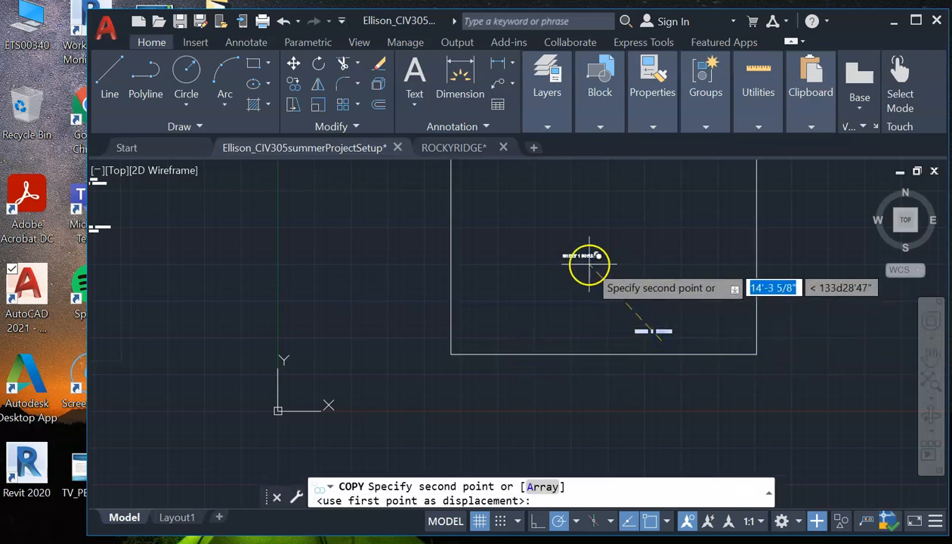
click(588, 264)
key(Return)
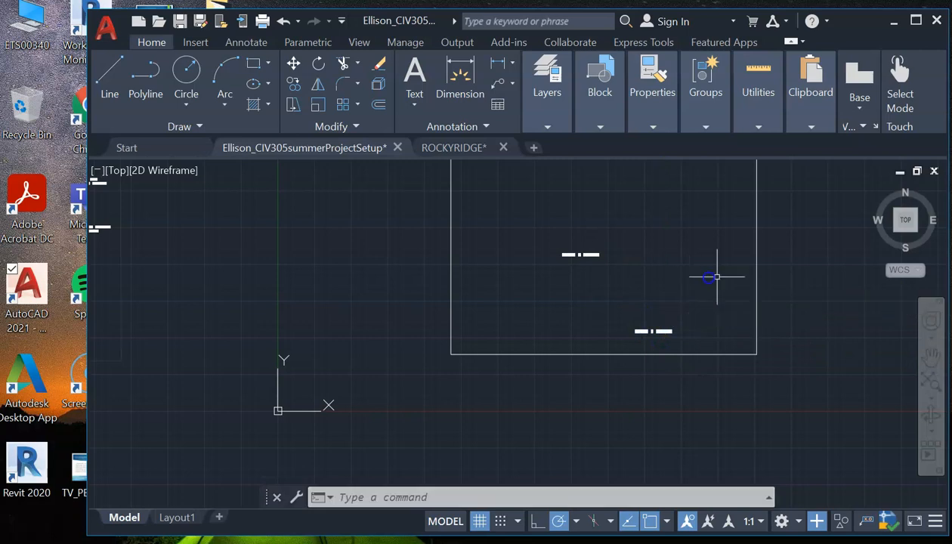
text(M)
key(Return)
click(709, 341)
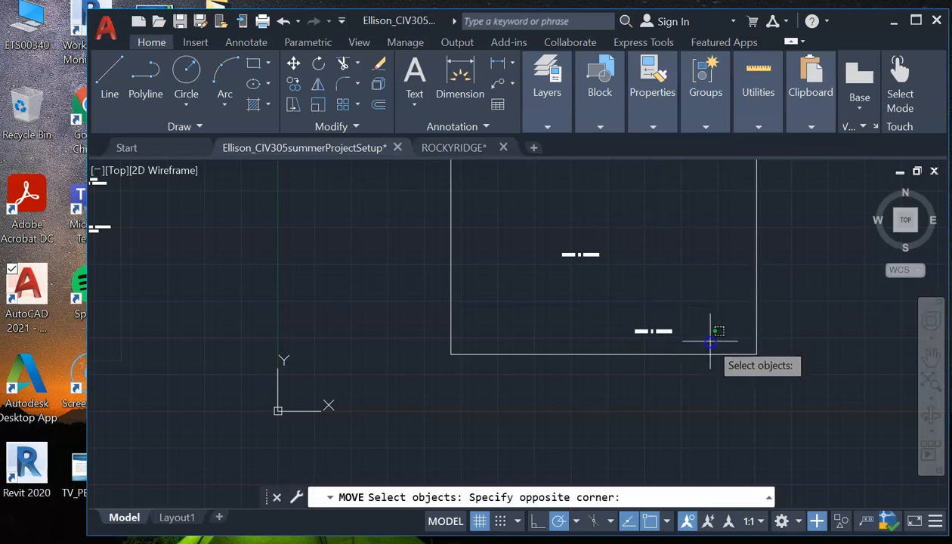
click(553, 225)
key(Escape)
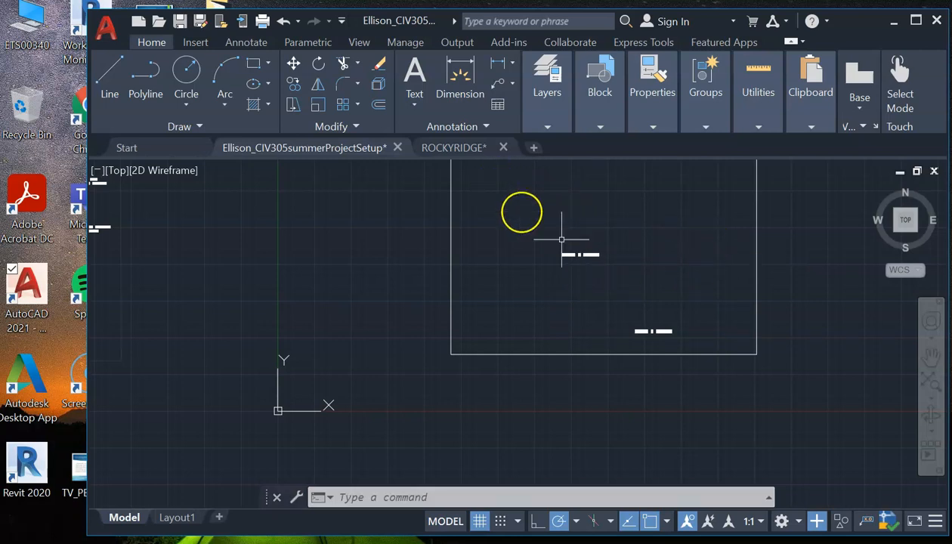
text(M)
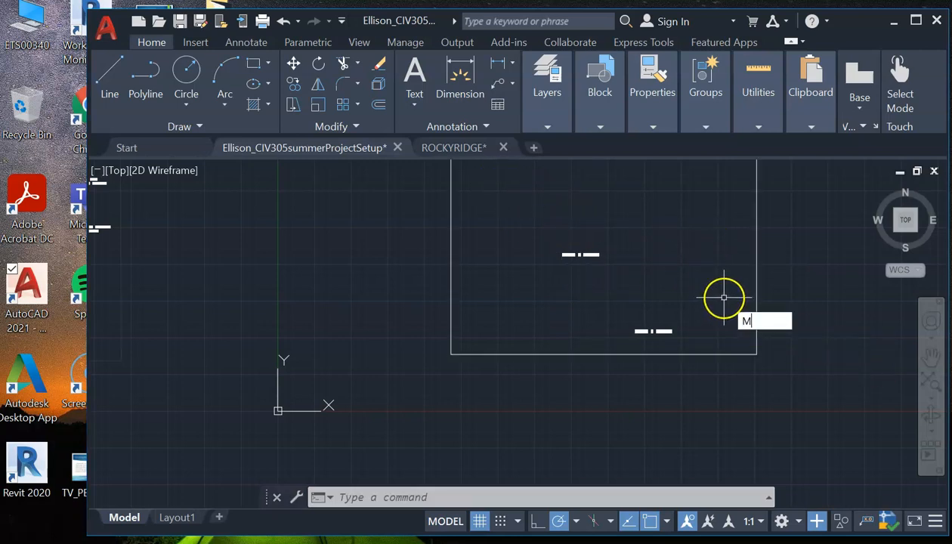
key(Return)
click(510, 219)
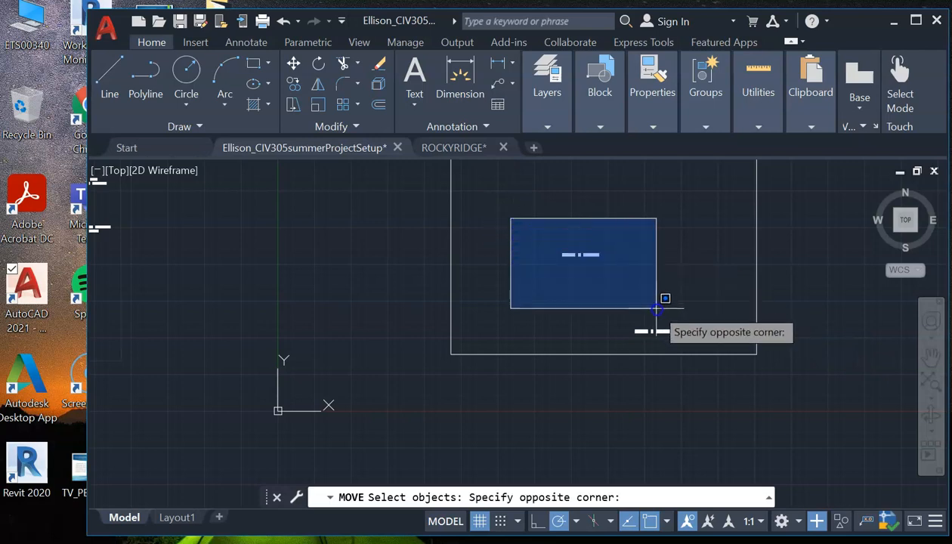
scroll(659, 346, up, 2)
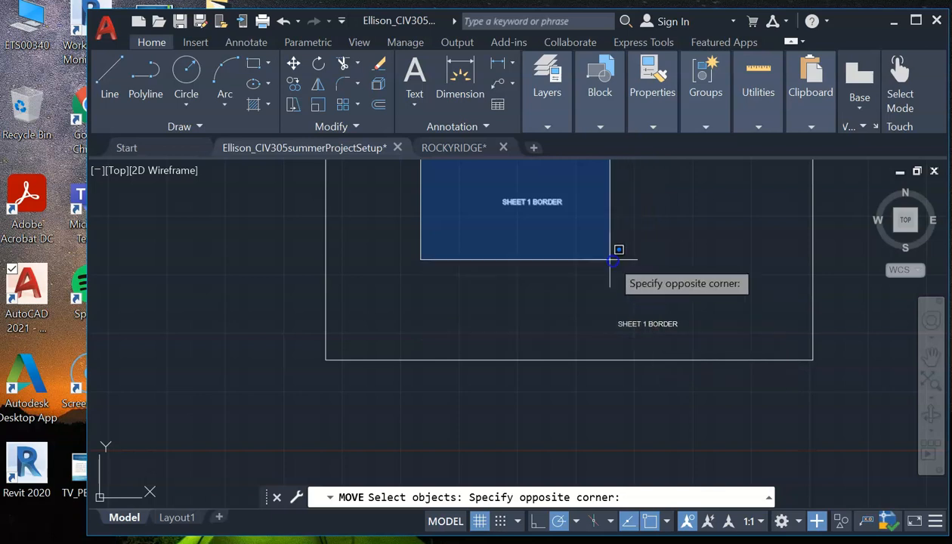
key(Escape)
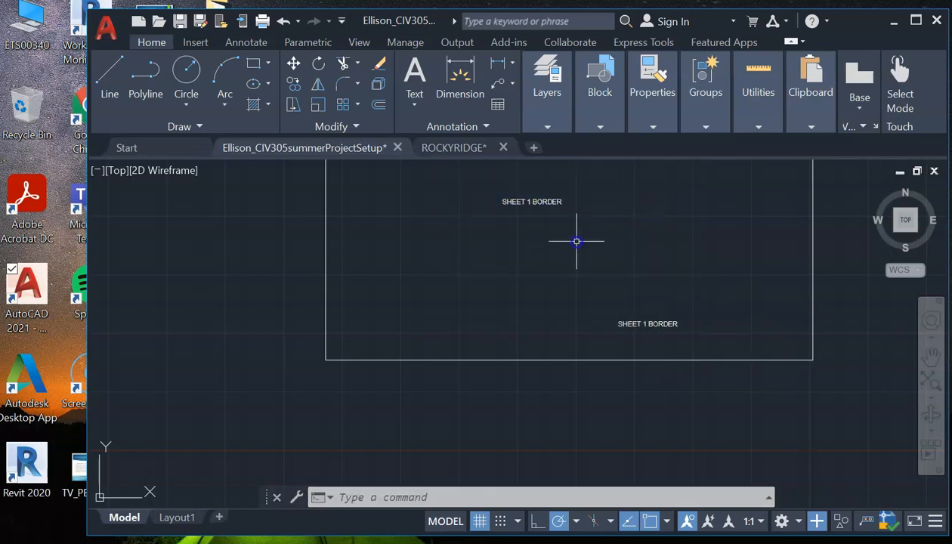
Move both SHEET 1 BORDER labels together right and slightly down, placing the lower one in the border's lower-right corner.
key(Return)
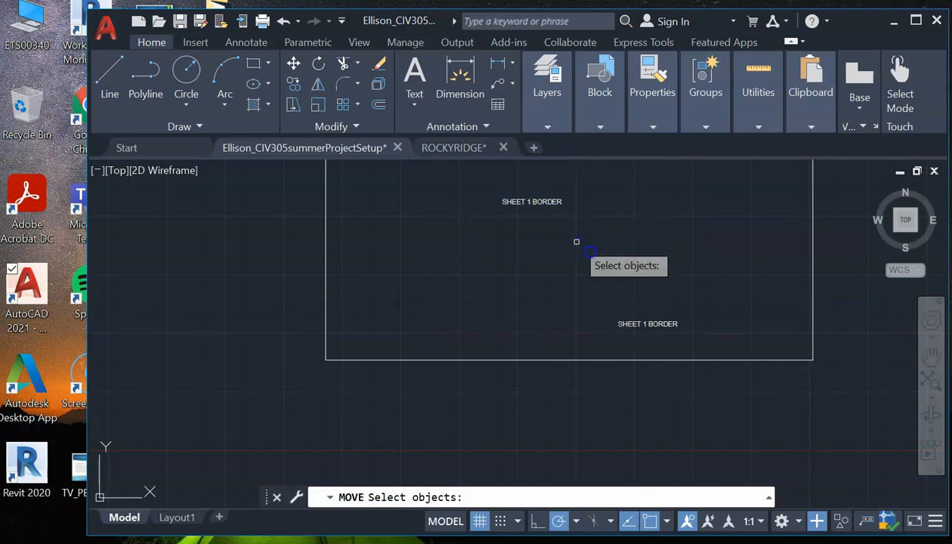
click(715, 341)
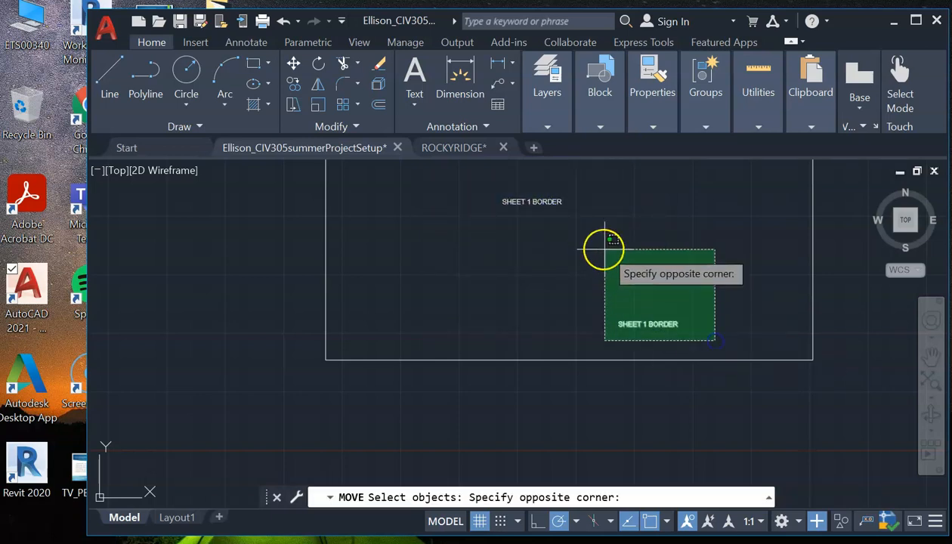
click(553, 178)
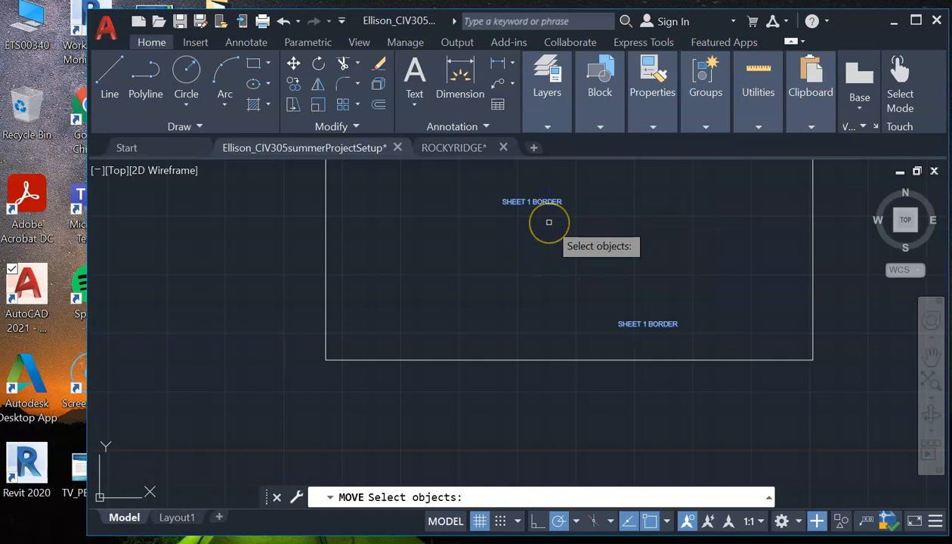
key(Return)
click(541, 247)
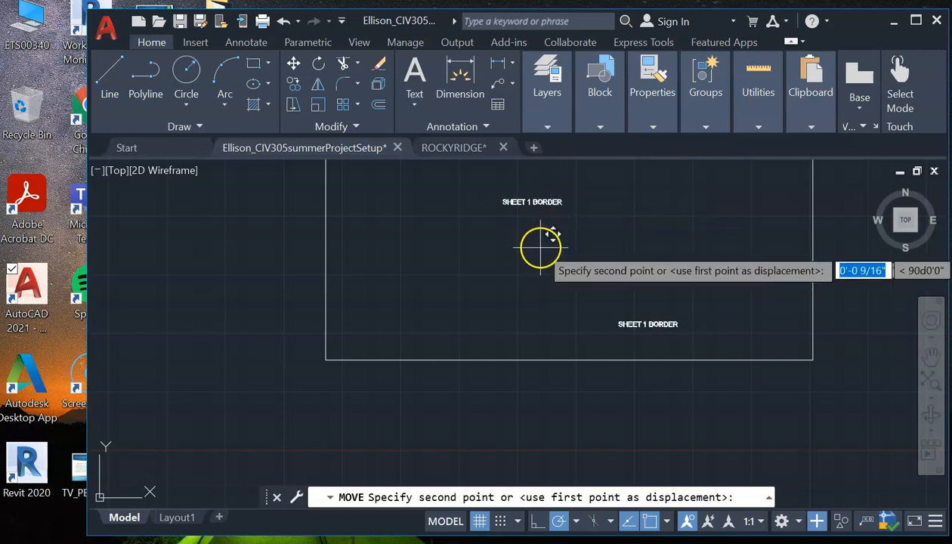
click(663, 271)
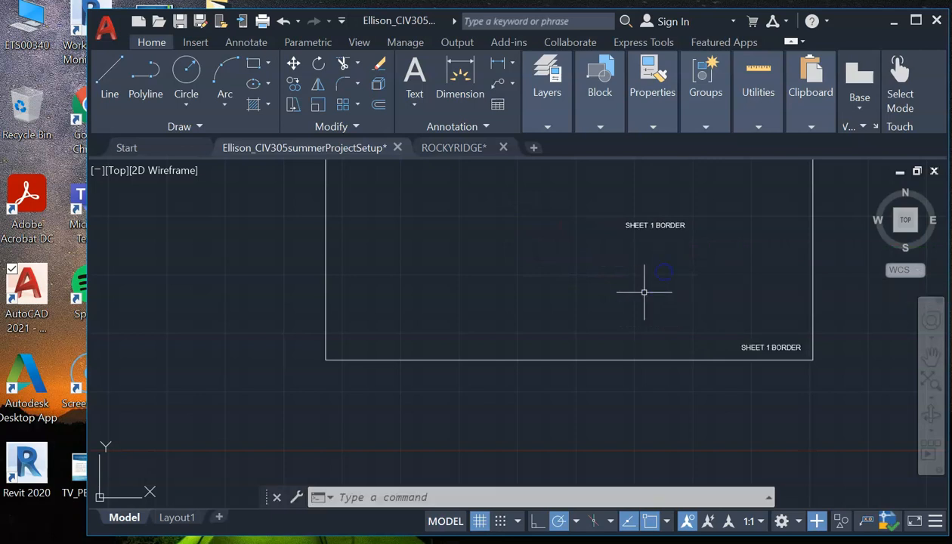
scroll(804, 353, up, 4)
scroll(783, 351, down, 4)
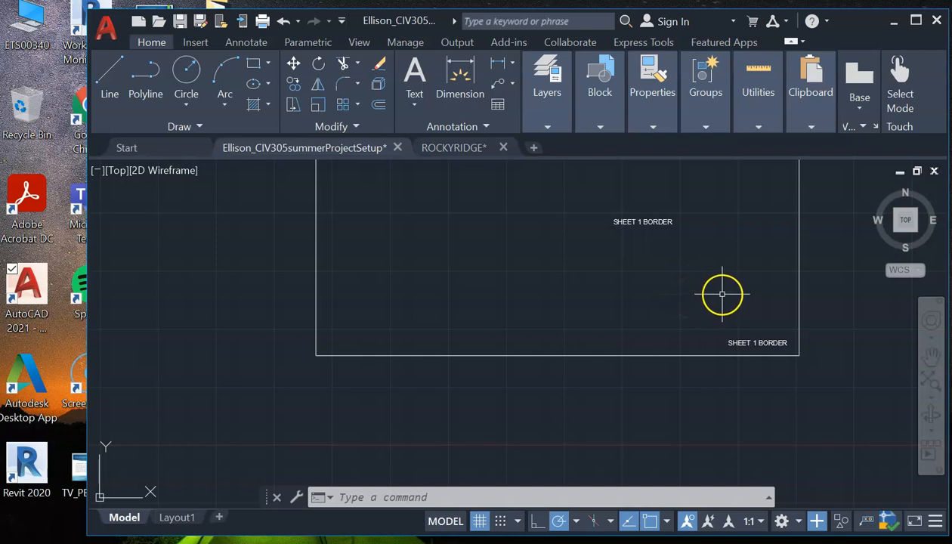
mouse_move(717, 297)
mouse_down()
mouse_move(601, 209)
mouse_move(658, 208)
mouse_move(644, 267)
mouse_move(387, 318)
mouse_move(436, 212)
mouse_move(447, 244)
mouse_up()
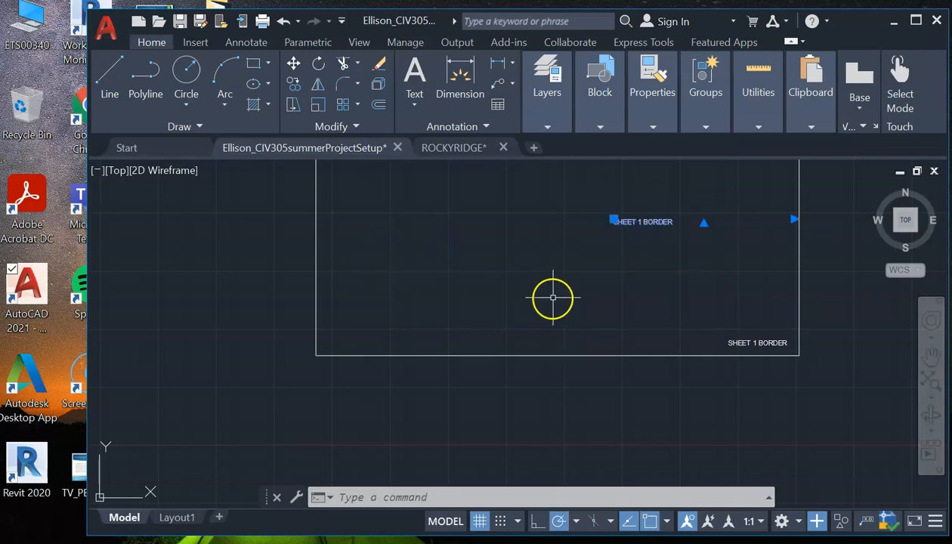
key(Escape)
mouse_move(746, 301)
mouse_down()
mouse_move(514, 206)
mouse_move(601, 331)
mouse_move(574, 330)
mouse_up()
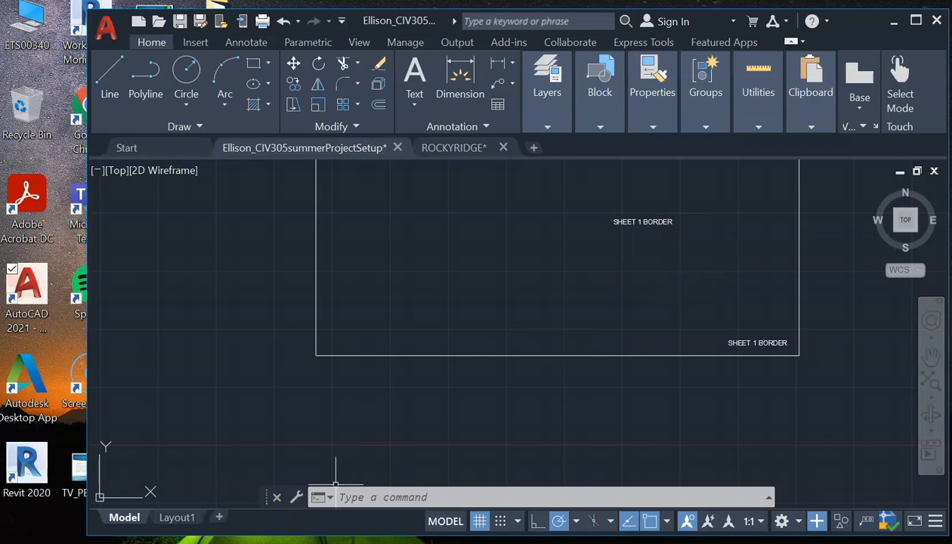
scroll(738, 346, down, 2)
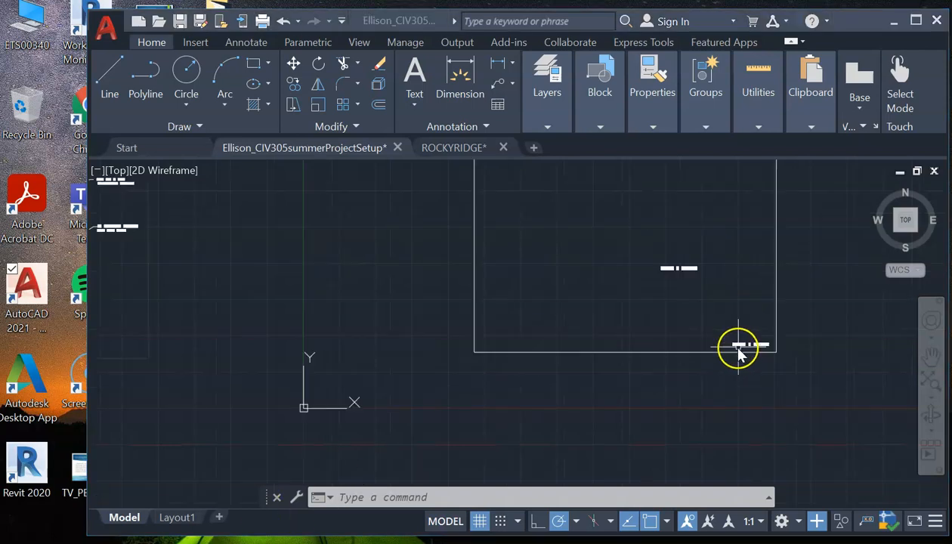
scroll(745, 265, up, 2)
scroll(751, 408, up, 2)
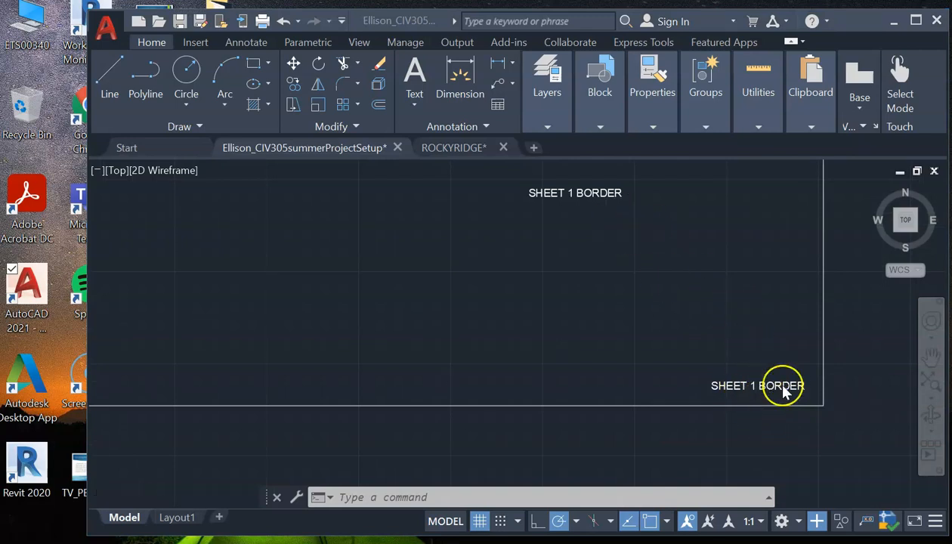
scroll(779, 391, up, 3)
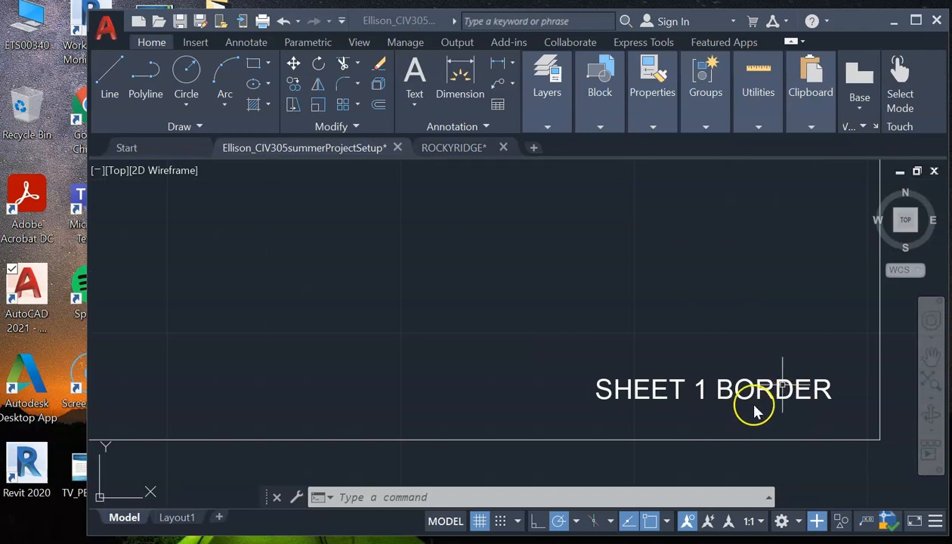
double_click(763, 391)
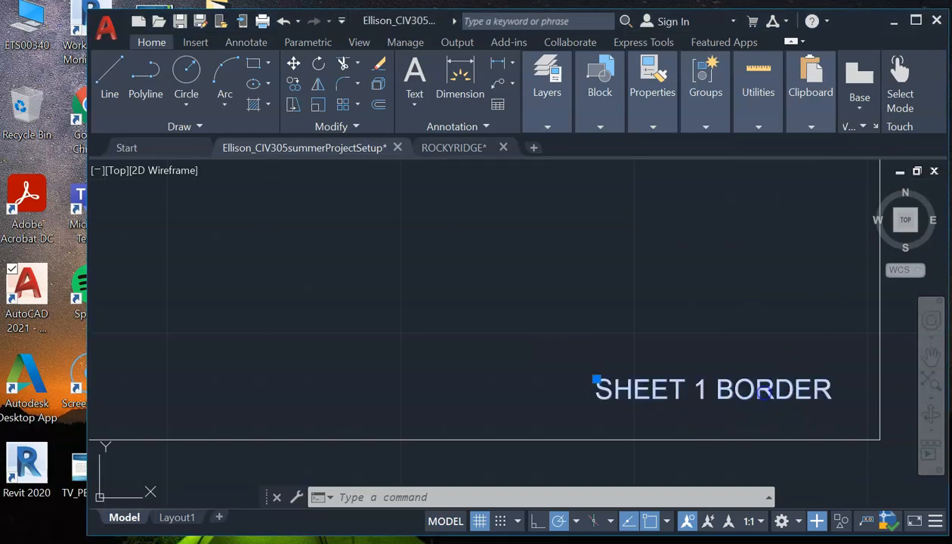
click(778, 265)
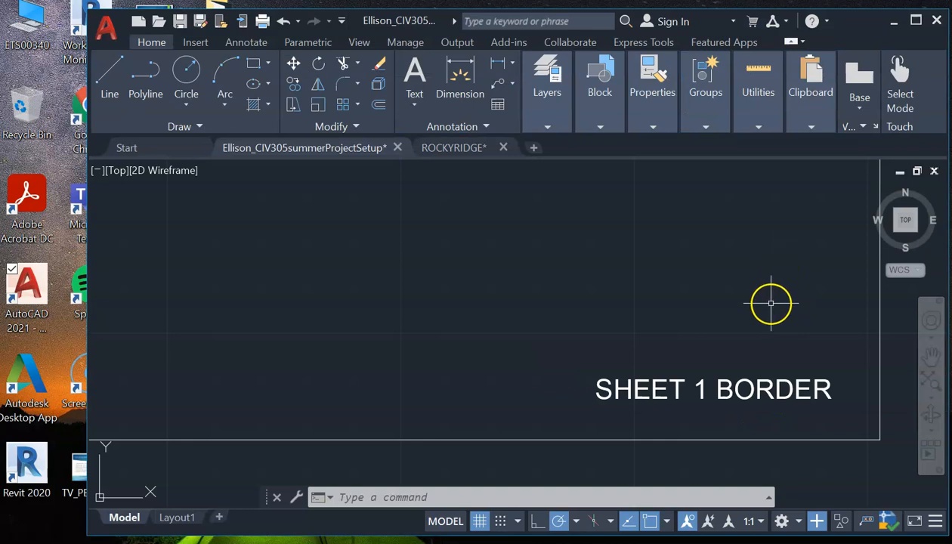
scroll(760, 309, down, 5)
scroll(680, 256, up, 4)
click(635, 266)
text(FOUNDATION)
key(Return)
text(PL)
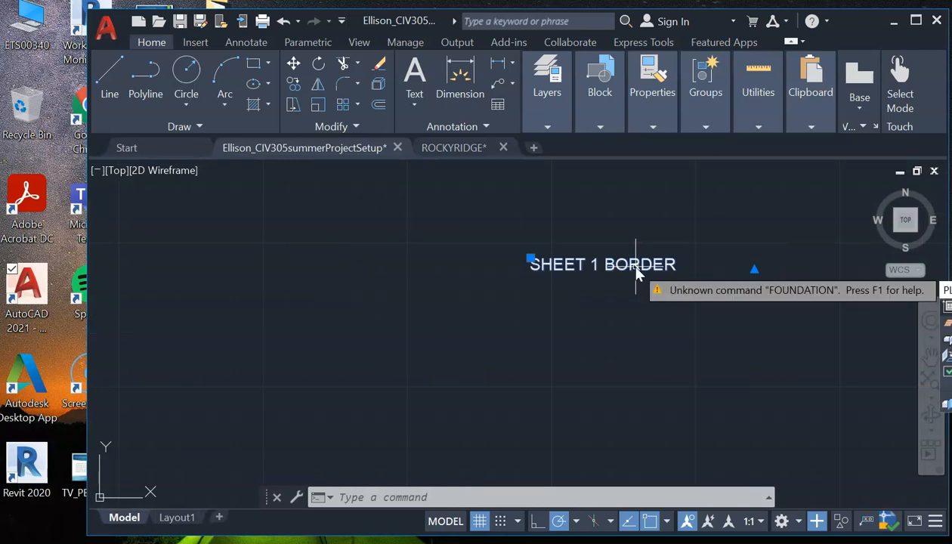
key(Escape)
Replace the text of the upper SHEET 1 BORDER copy with FOUNDATION PLAN/FLOOR PLAN.
double_click(655, 264)
key(ctrl+a)
text(FOU)
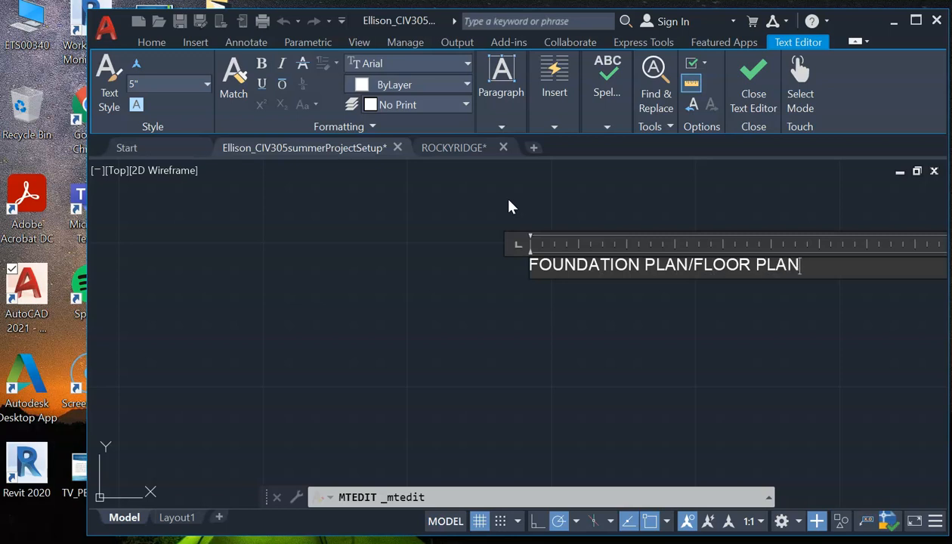
click(615, 342)
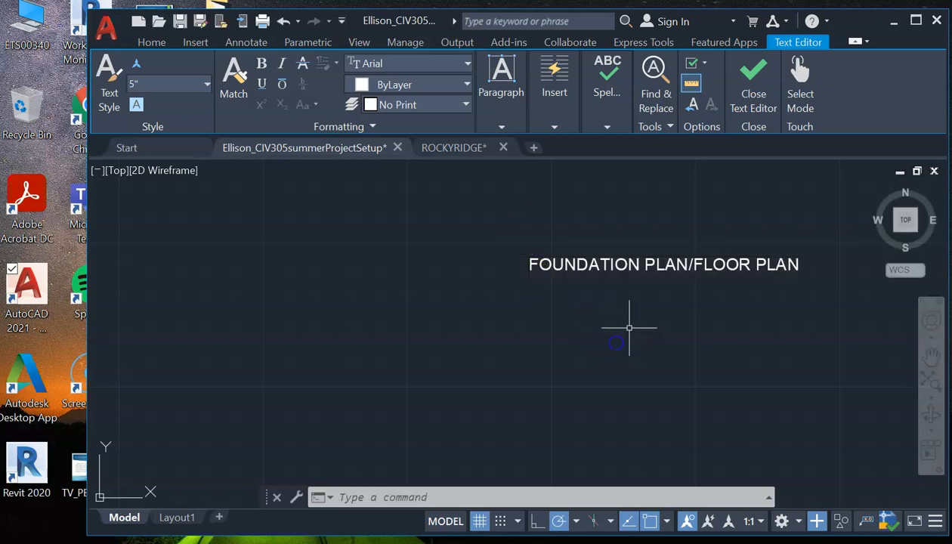
Change the layer of the FOUNDATION PLAN/FLOOR PLAN label to Text.
click(679, 265)
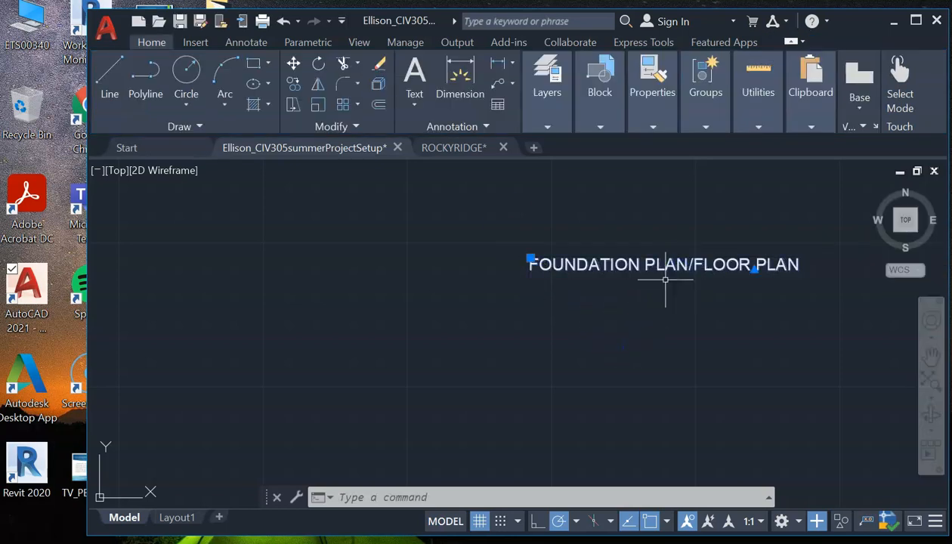
click(548, 128)
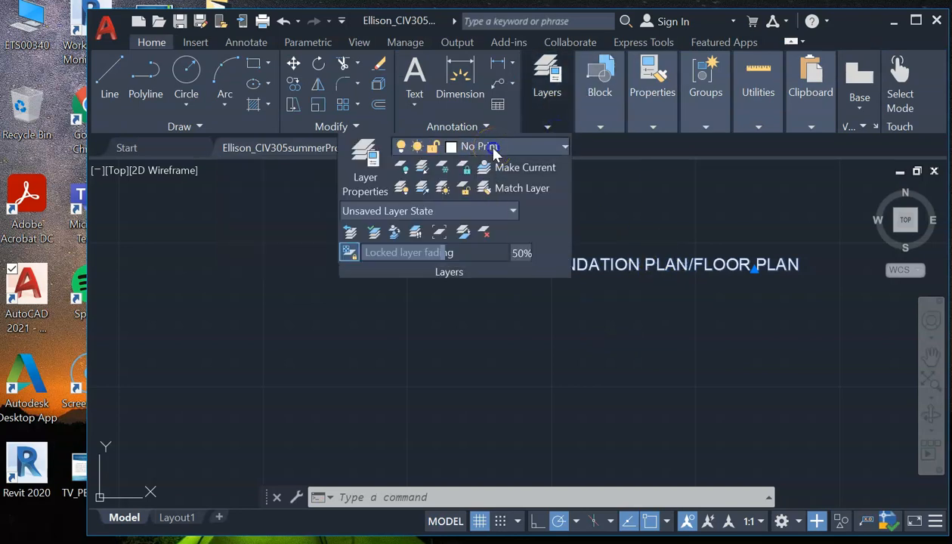
click(489, 148)
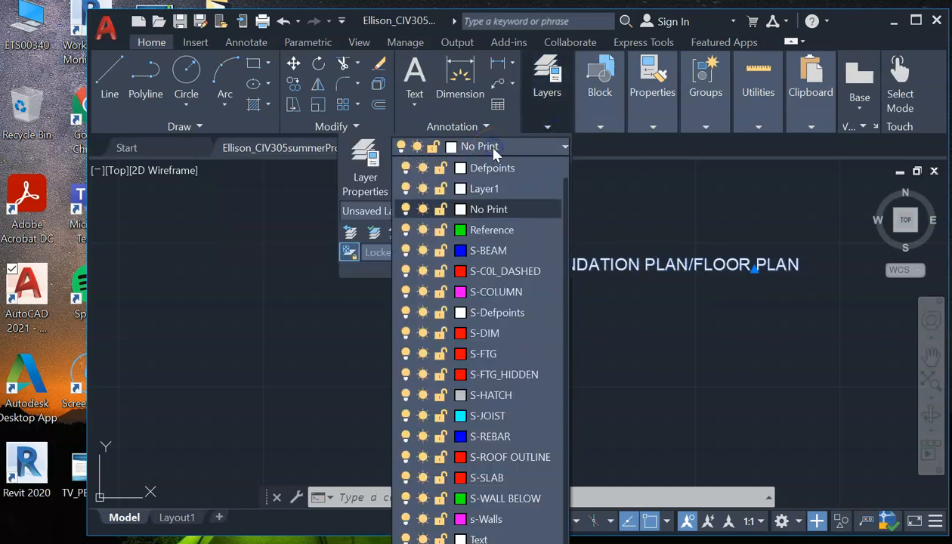
click(484, 537)
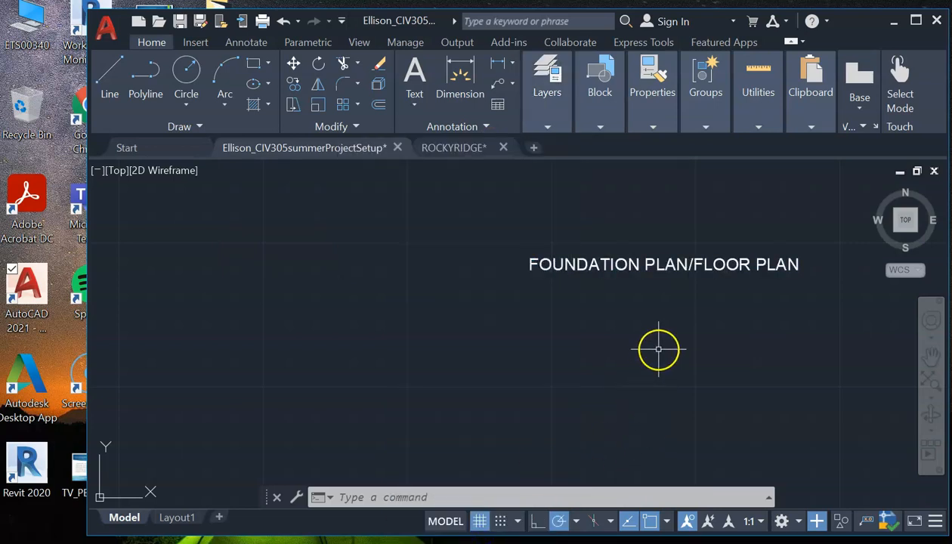
Make S-WALL BELOW the current layer.
scroll(658, 345, down, 4)
scroll(586, 335, up, 2)
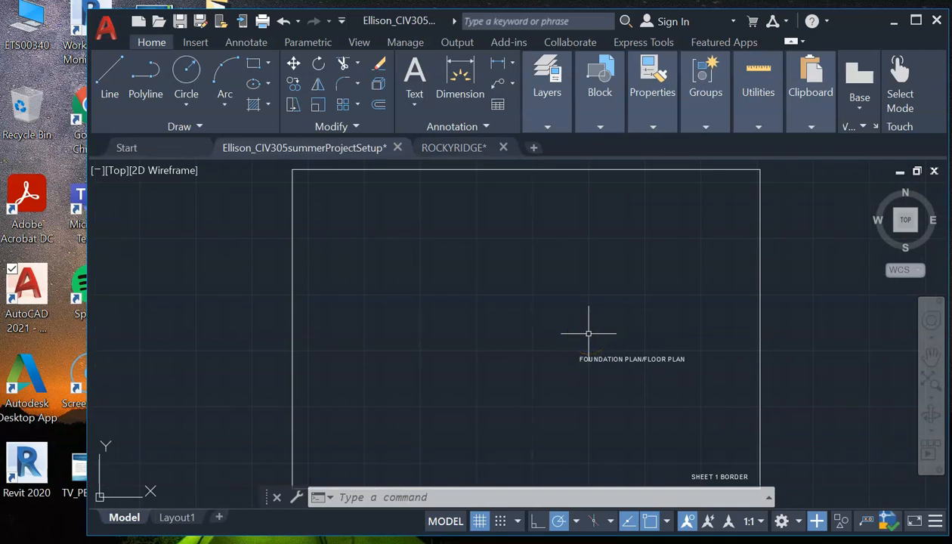
click(514, 334)
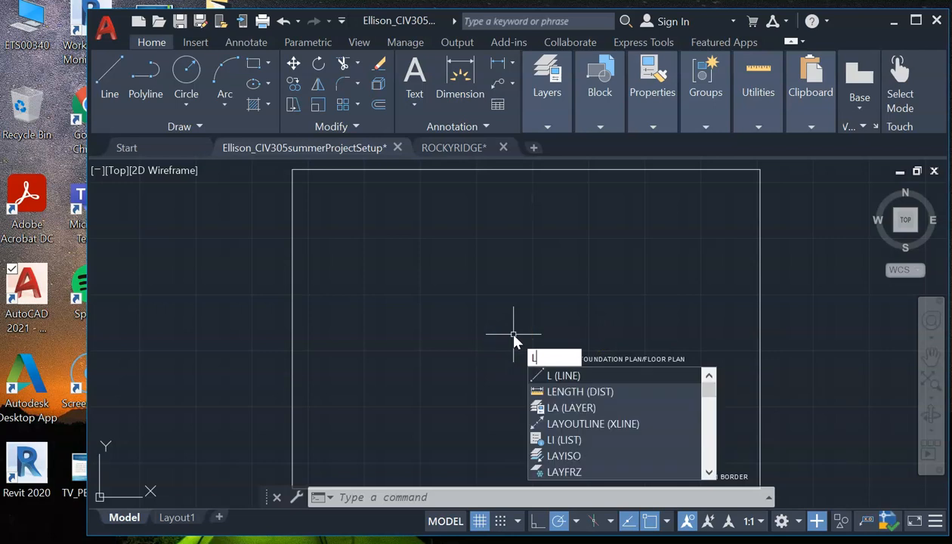
key(Escape)
click(546, 75)
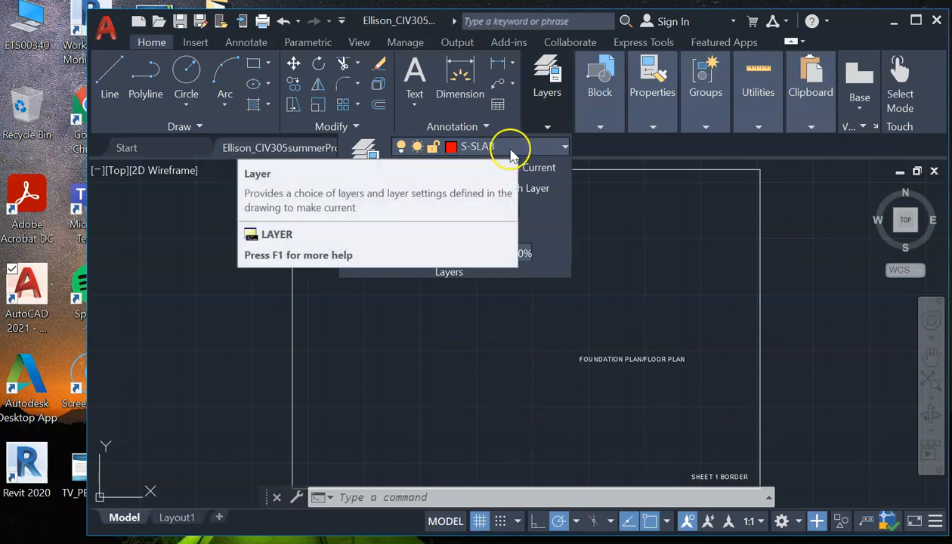
click(557, 148)
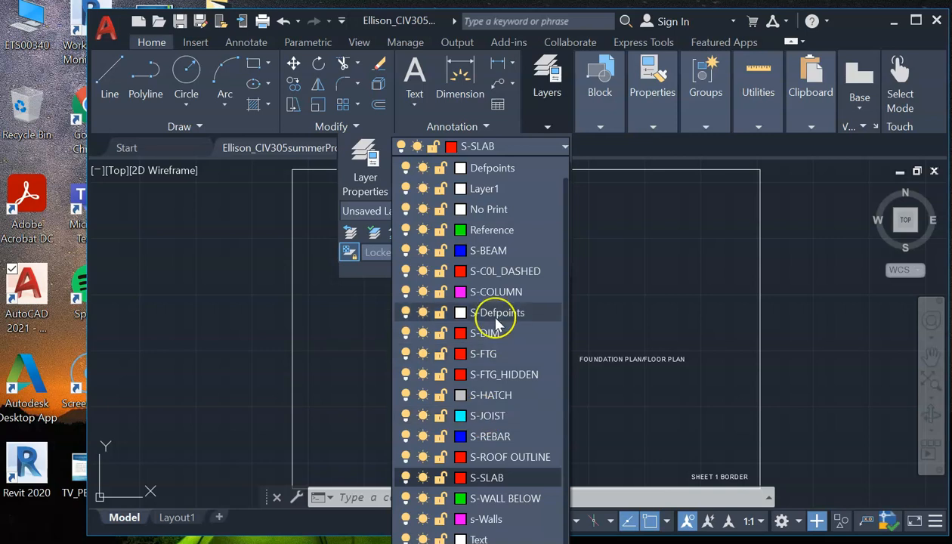
click(492, 505)
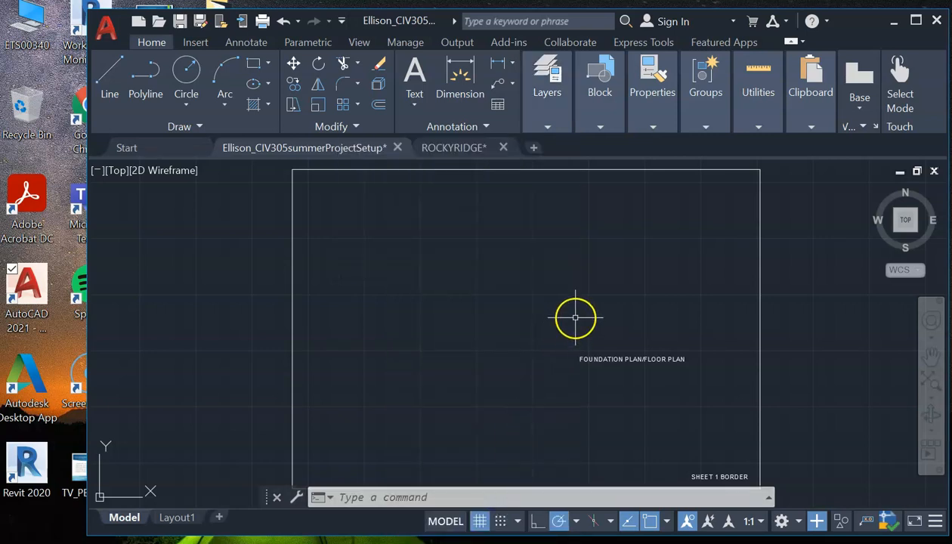
click(549, 125)
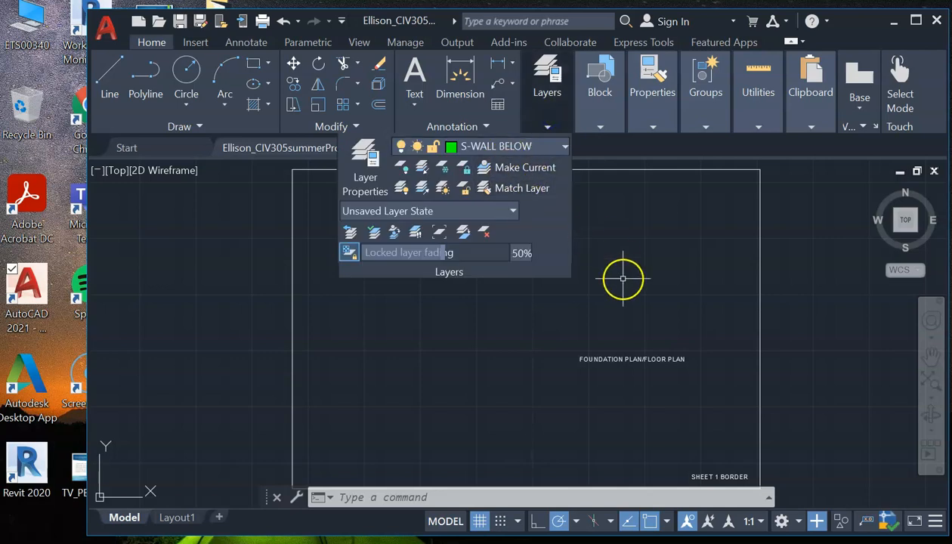
Draw a horizontal line inside the border just above the FOUNDATION PLAN/FLOOR PLAN label, starting well to its left.
text(l)
key(Return)
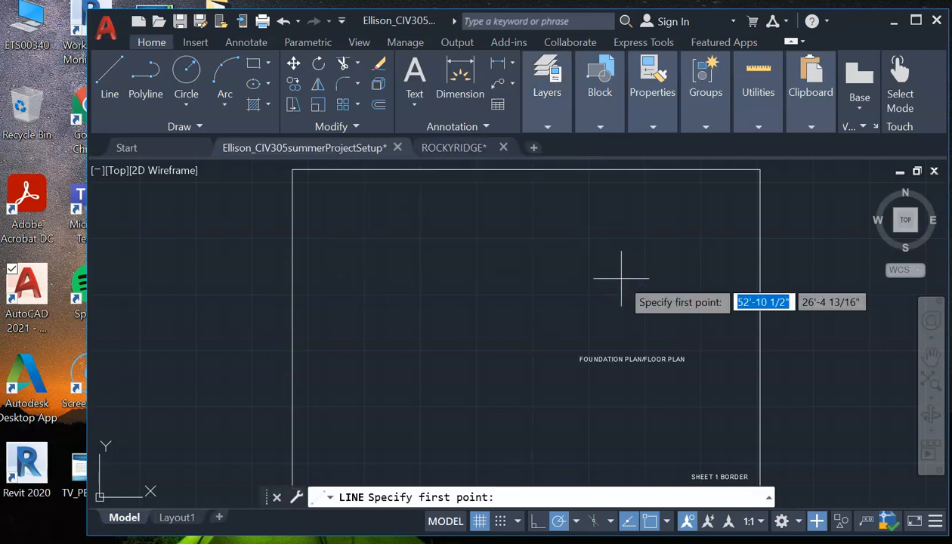
click(406, 334)
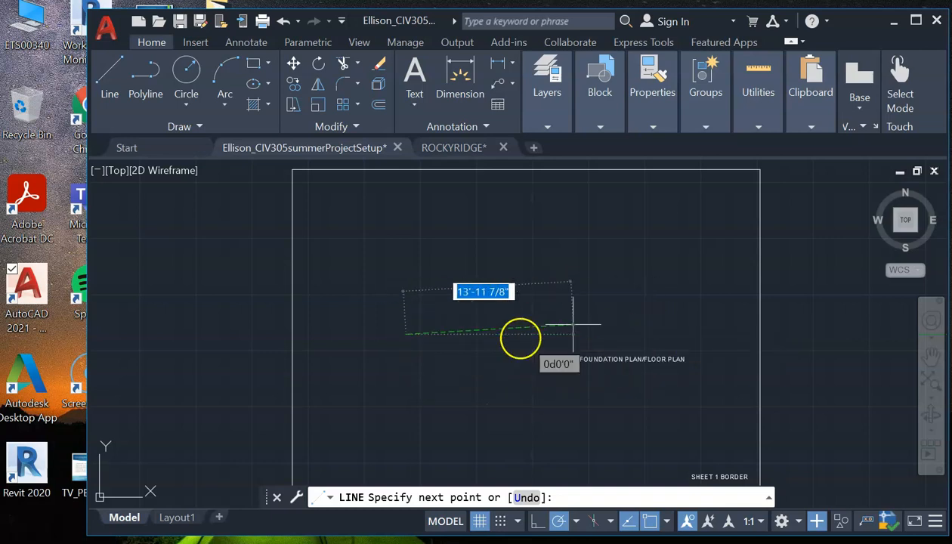
click(646, 332)
key(Escape)
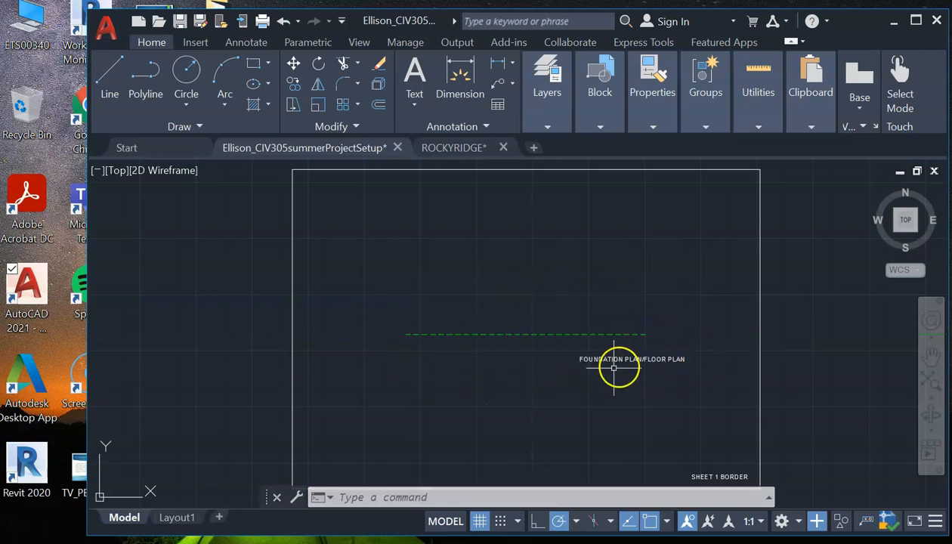
Change the layer of the horizontal line above the FOUNDATION PLAN/FLOOR PLAN label to s-Walls.
scroll(532, 344, up, 4)
click(534, 333)
click(529, 302)
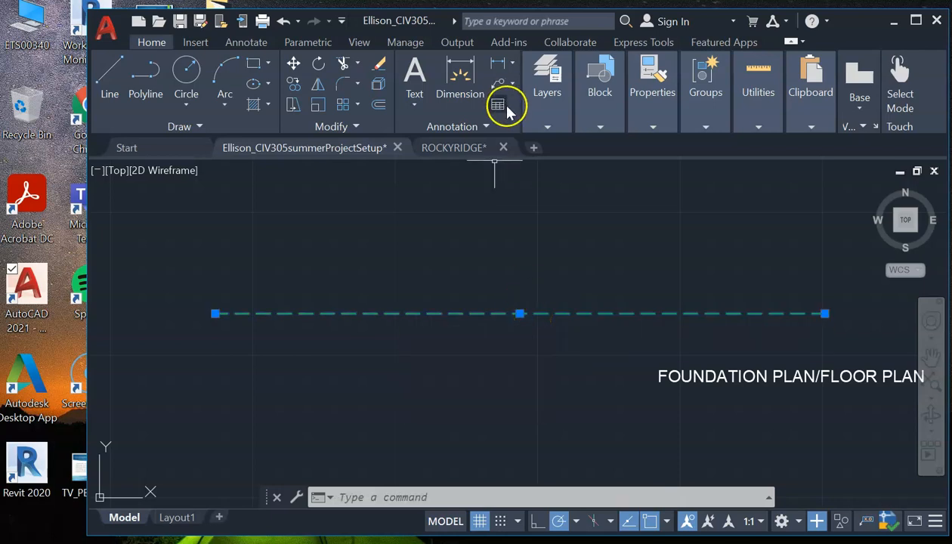
click(549, 127)
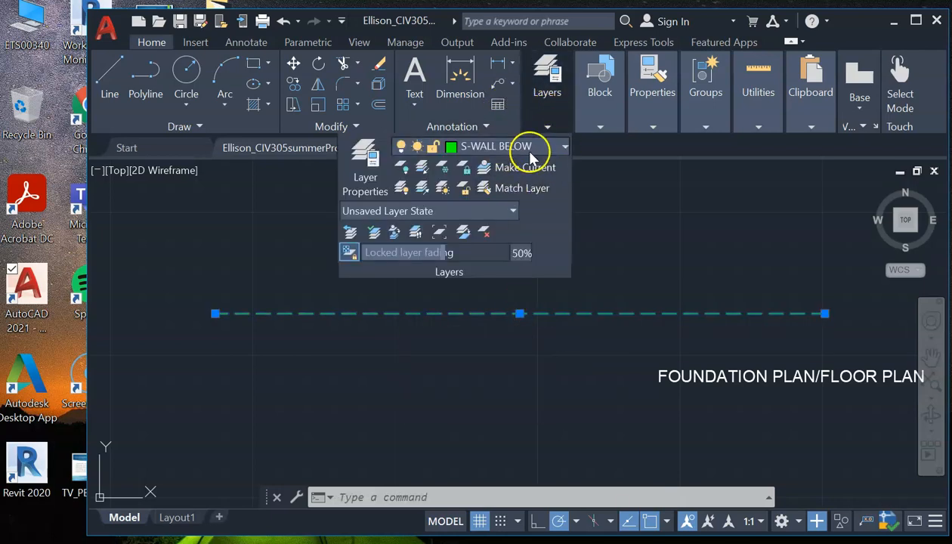
click(528, 147)
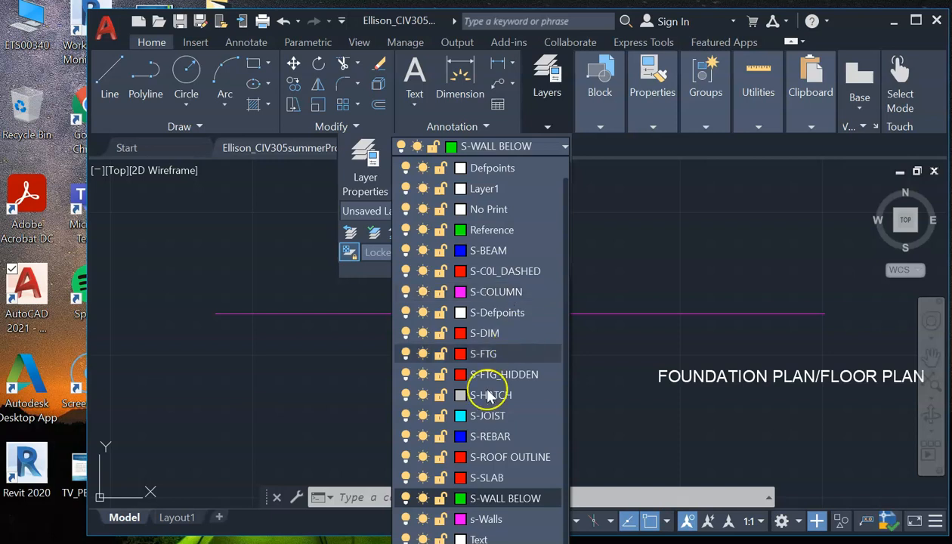
click(487, 519)
key(Escape)
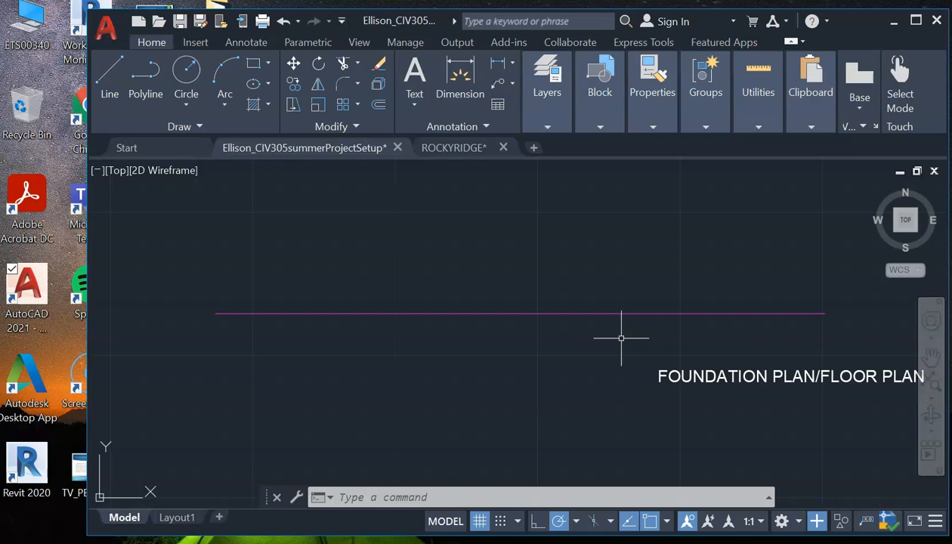
Dimension the full length of the horizontal line from end to end, placing the dimension a short distance above it.
text(DIM)
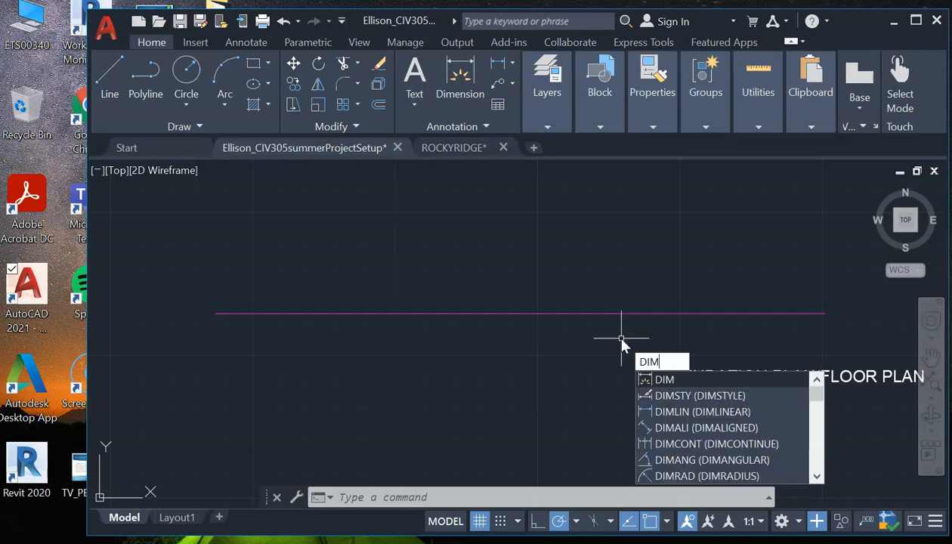
key(Return)
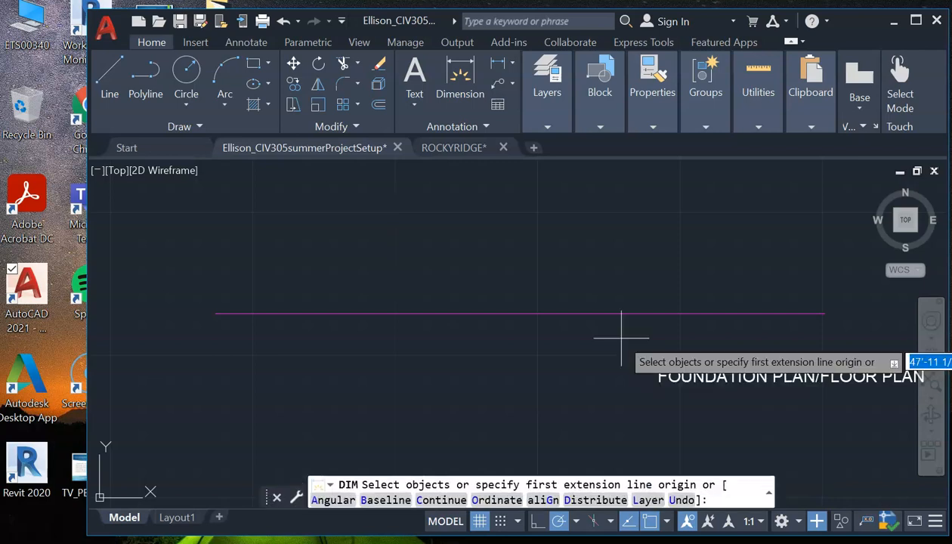
click(215, 312)
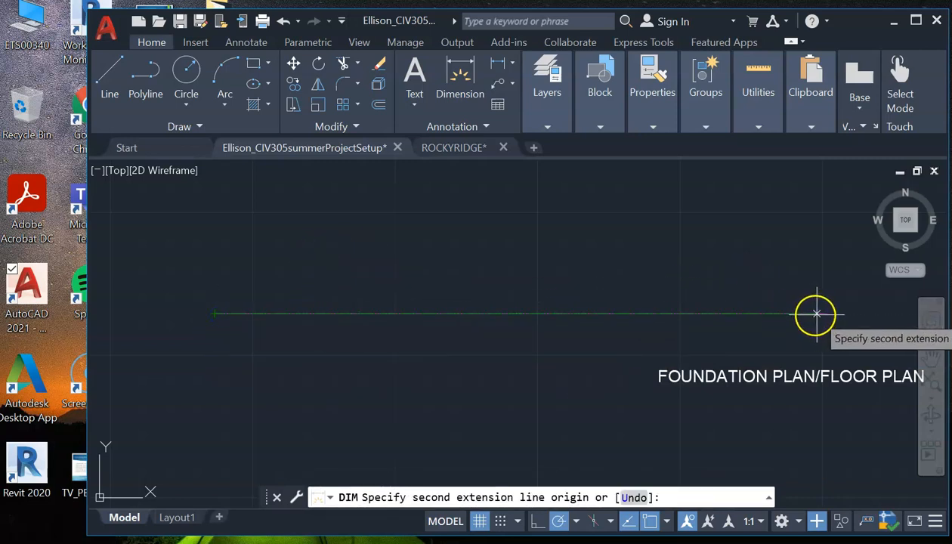
click(823, 312)
click(593, 258)
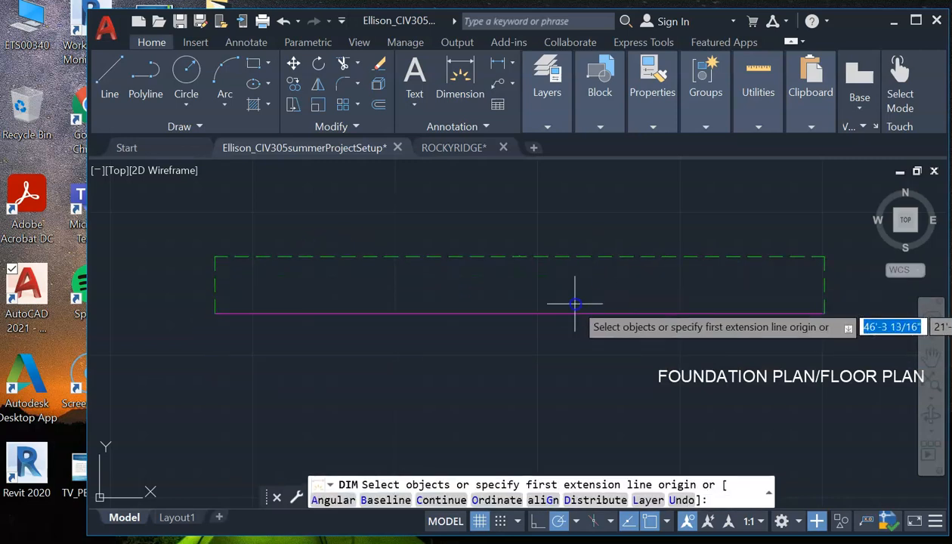
key(Escape)
Change the layer of the line's dimension to S-DIM.
scroll(528, 260, up, 2)
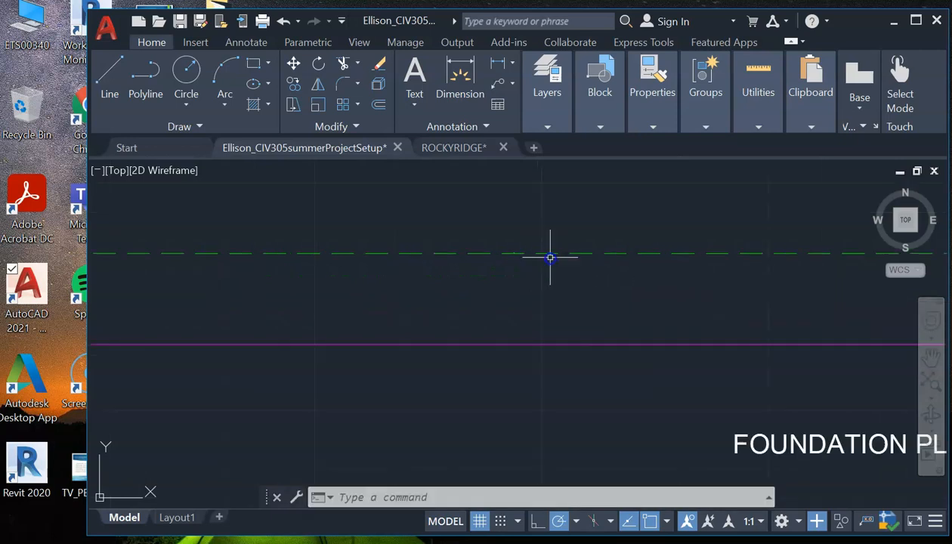
click(553, 254)
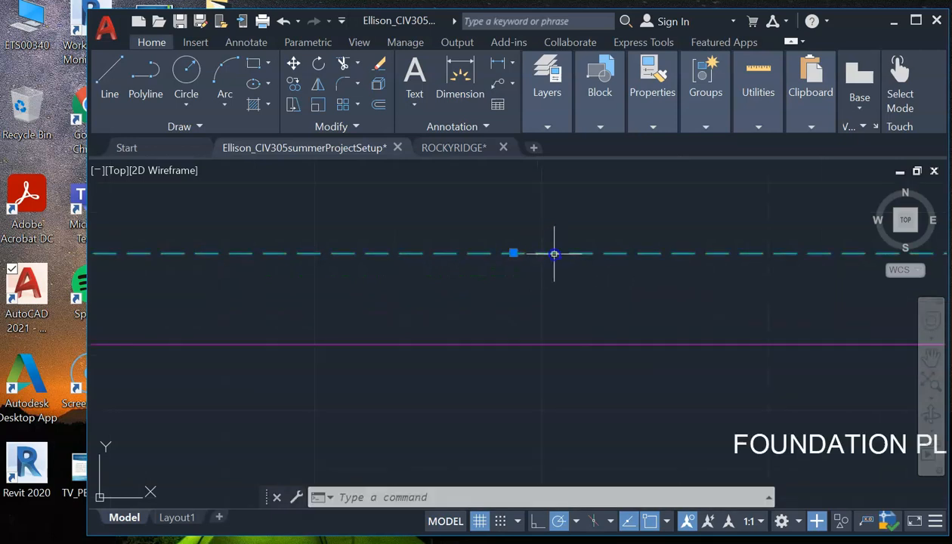
click(549, 126)
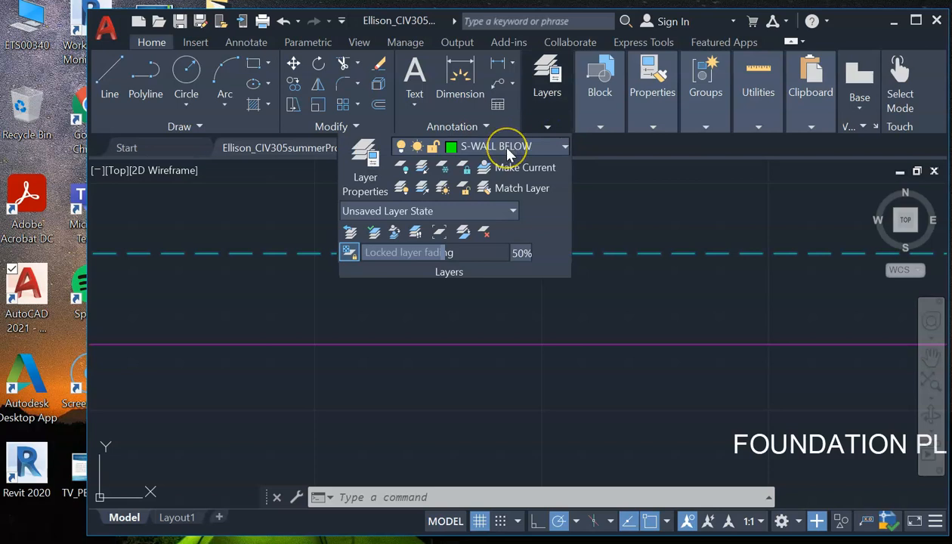
key(Escape)
click(633, 254)
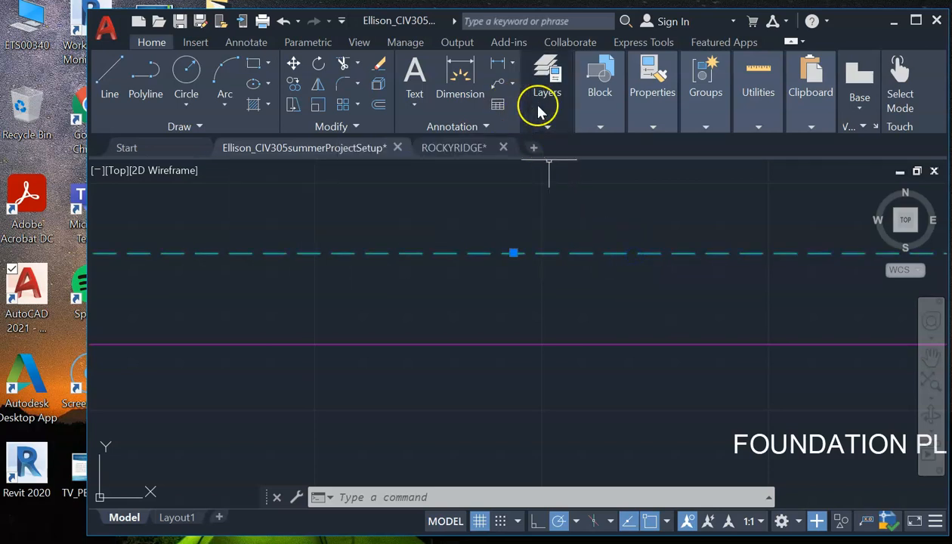
click(547, 126)
click(539, 152)
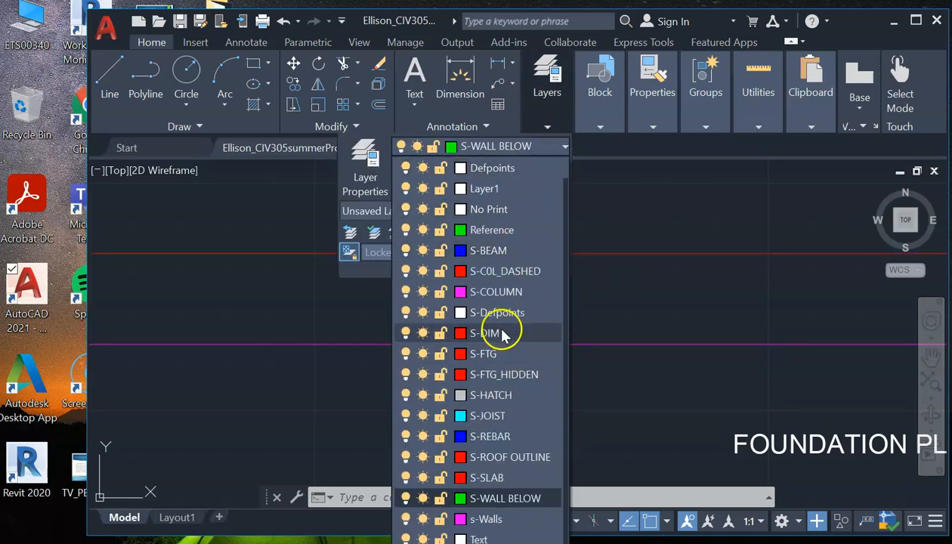
click(500, 330)
key(Escape)
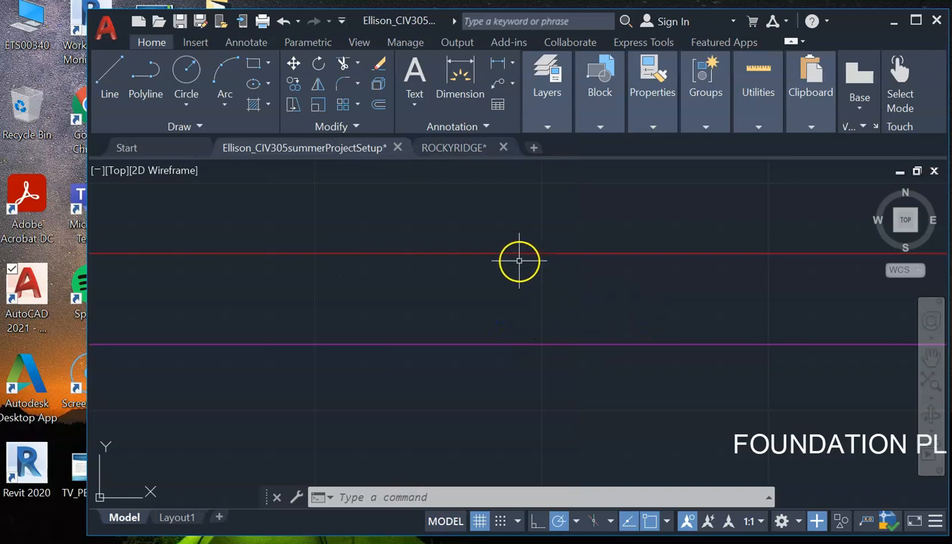
Set the text height of the line's dimension to 5" in its properties, and close them.
scroll(519, 260, up, 5)
scroll(476, 198, down, 2)
click(379, 244)
right_click(380, 249)
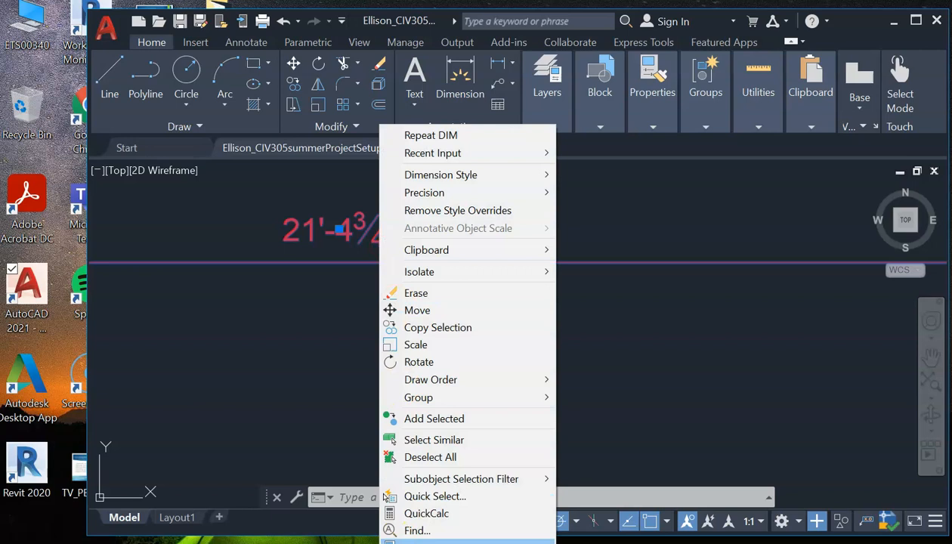
click(423, 541)
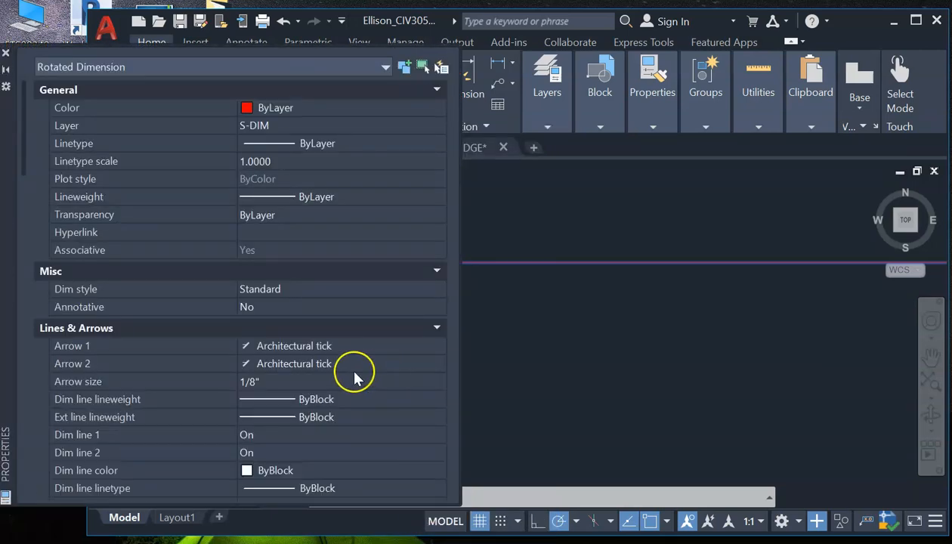
scroll(360, 384, down, 3)
scroll(360, 387, down, 5)
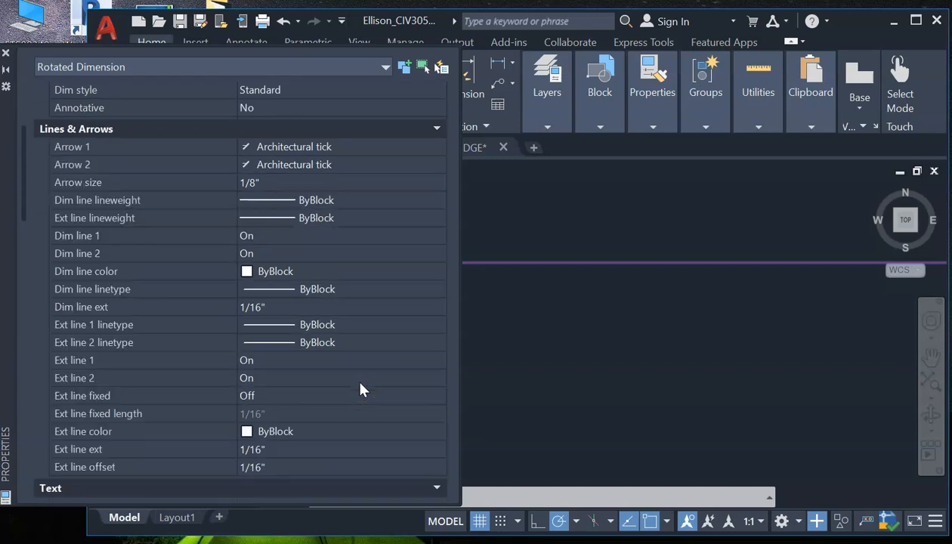
scroll(360, 389, down, 2)
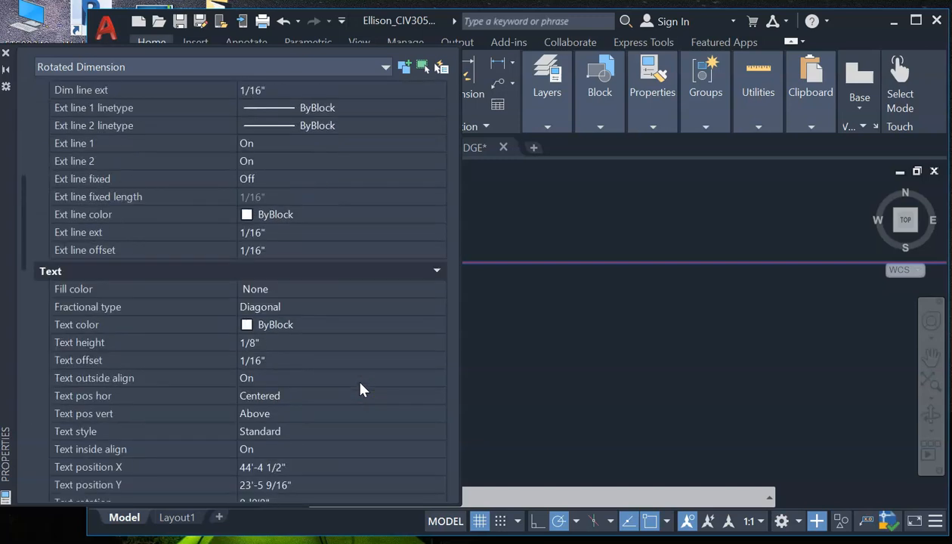
click(311, 343)
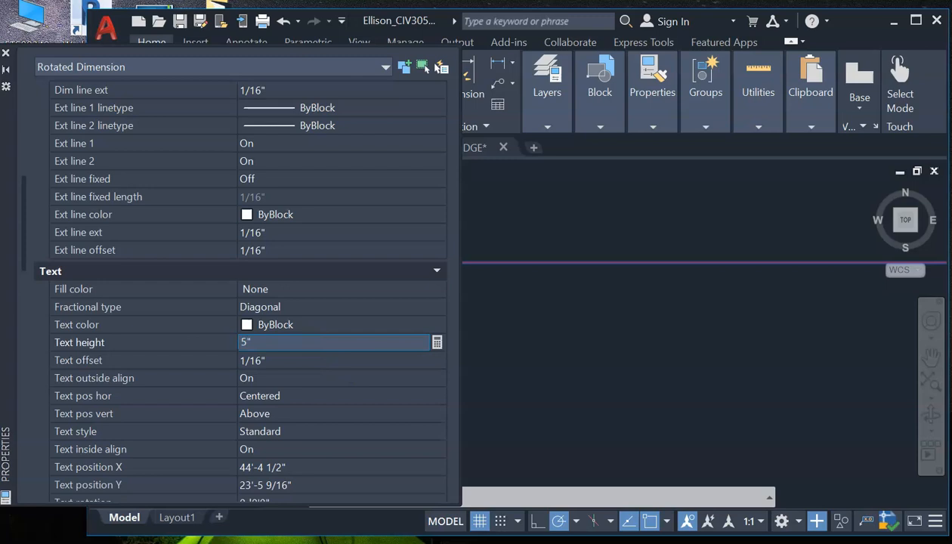
click(312, 355)
click(613, 337)
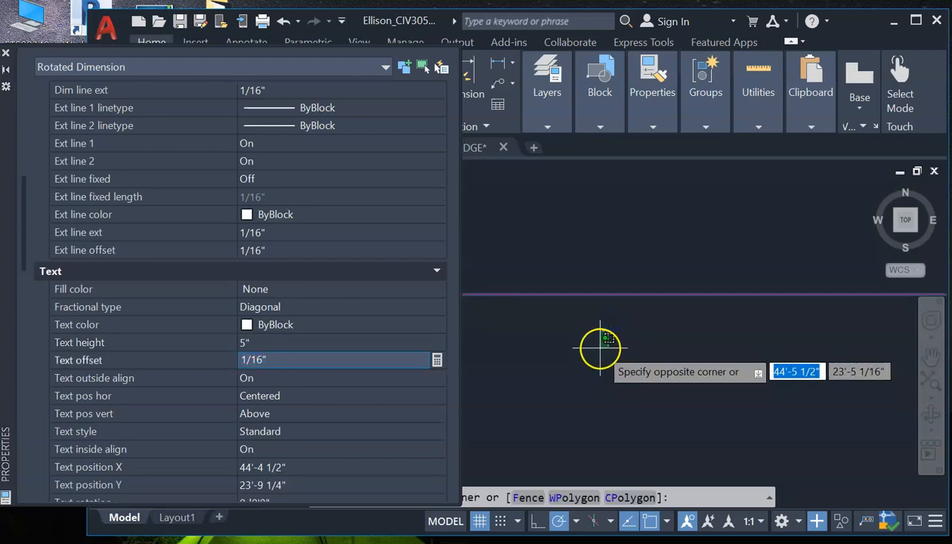
click(5, 53)
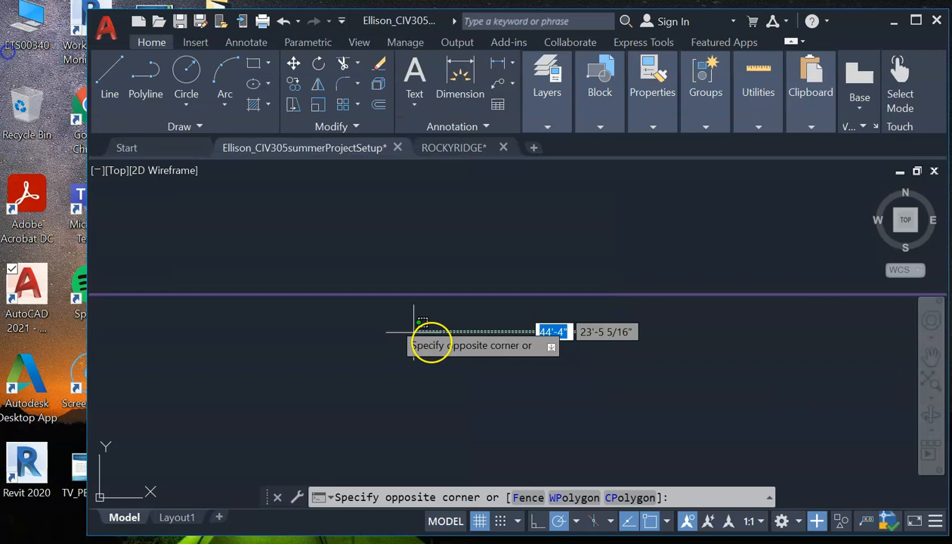
scroll(514, 340, down, 10)
click(561, 369)
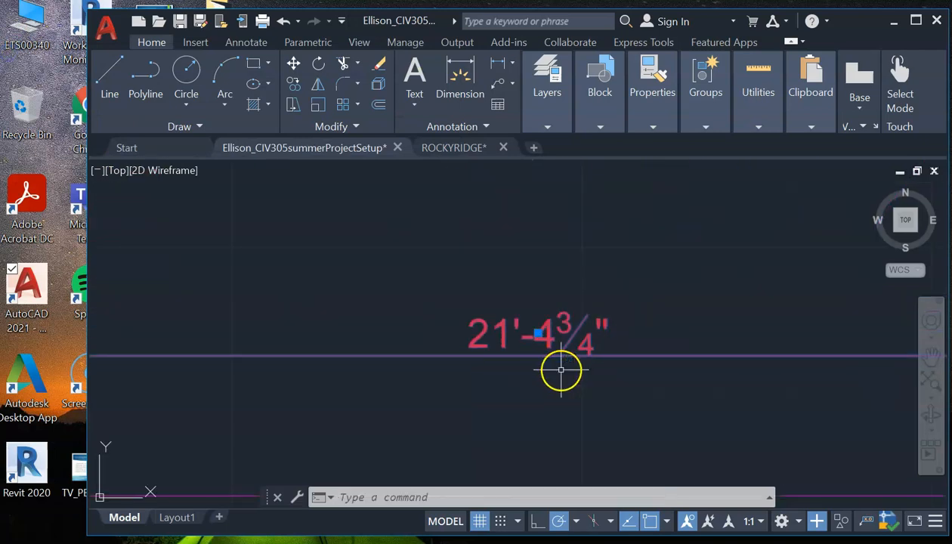
scroll(560, 370, down, 6)
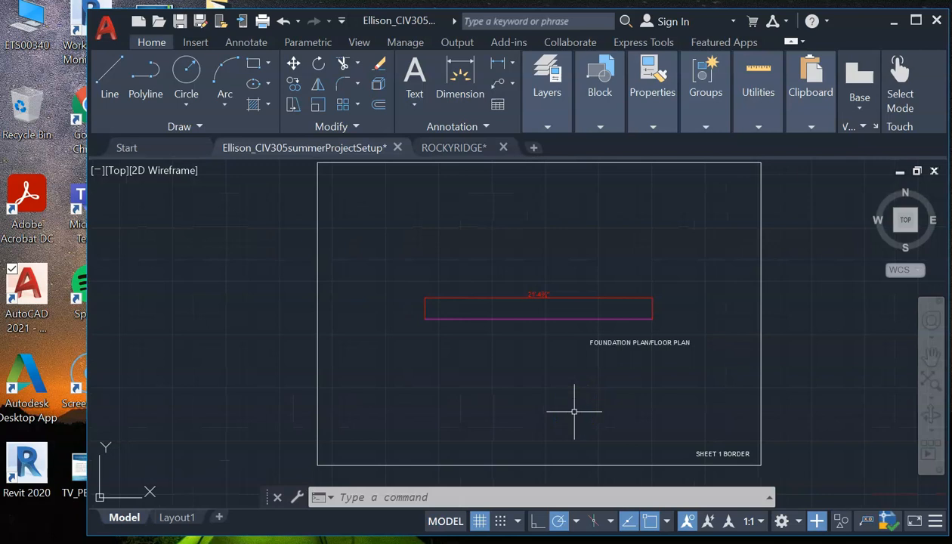
Switch to Layout1 and examine the plotted dimension, the labels and the sheet number in the title block.
click(177, 516)
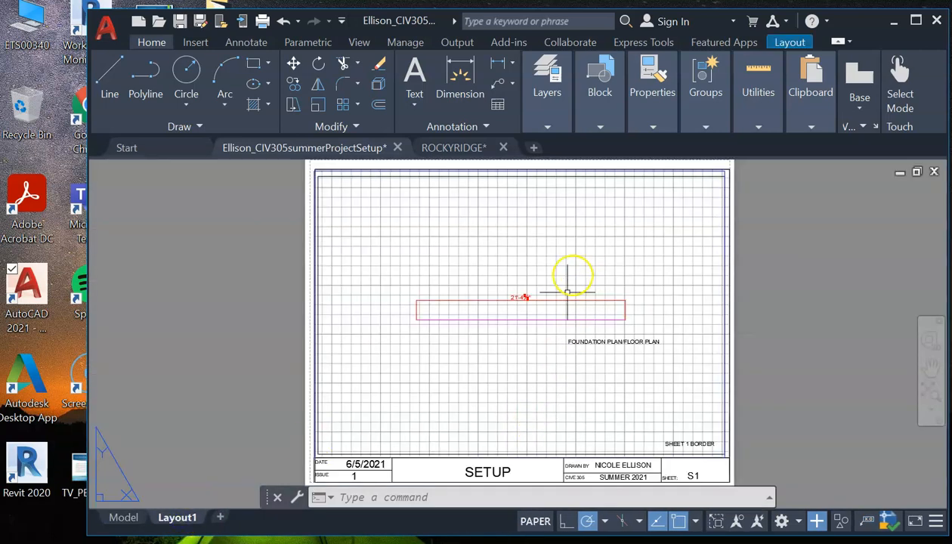
scroll(608, 362, up, 2)
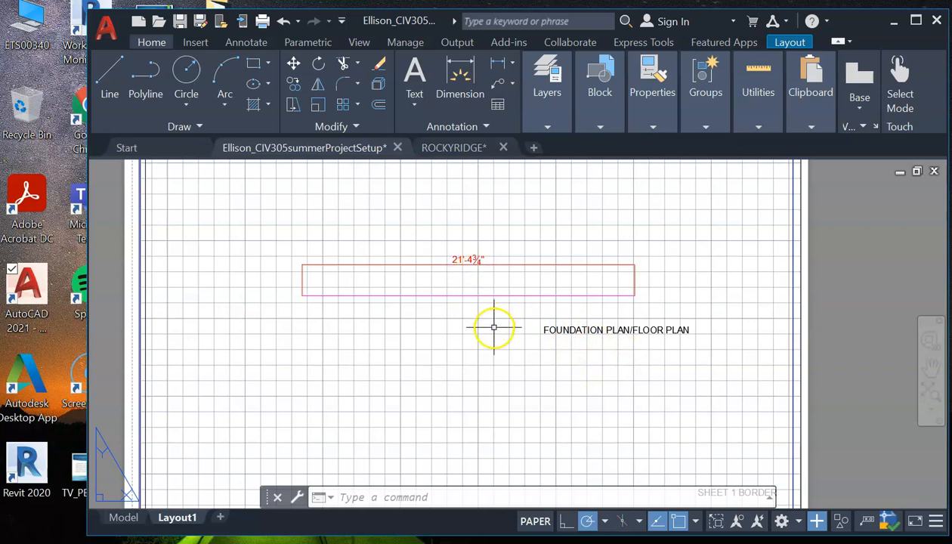
scroll(495, 332, down, 4)
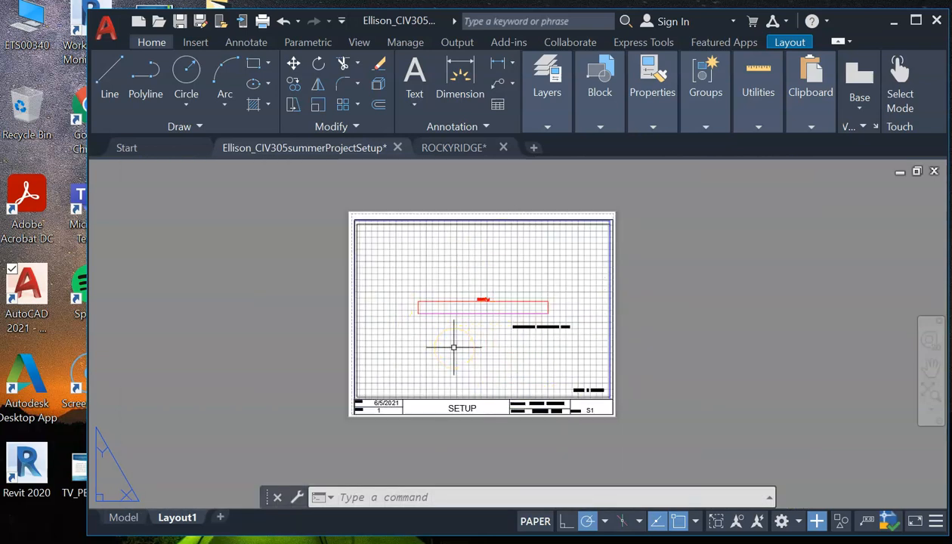
scroll(607, 421, up, 6)
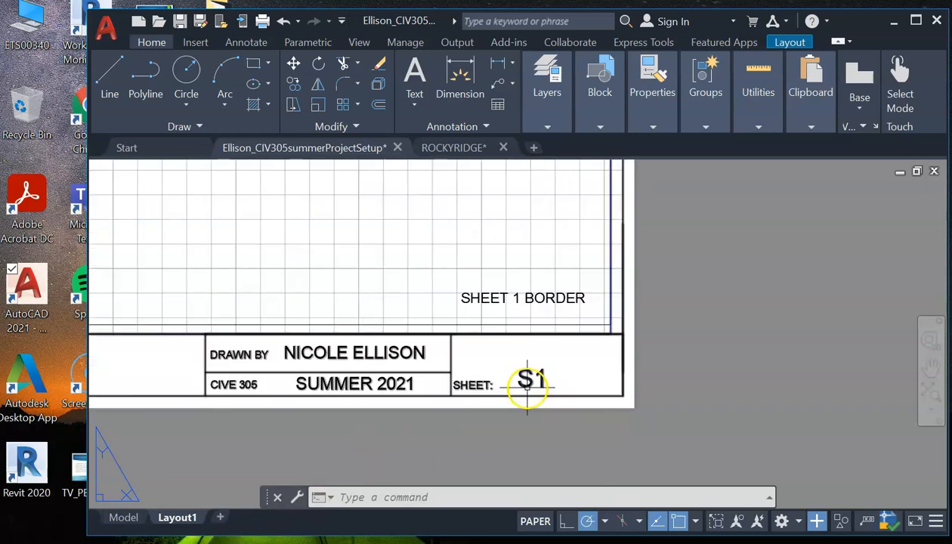
scroll(595, 363, down, 2)
scroll(630, 364, down, 4)
scroll(572, 204, up, 2)
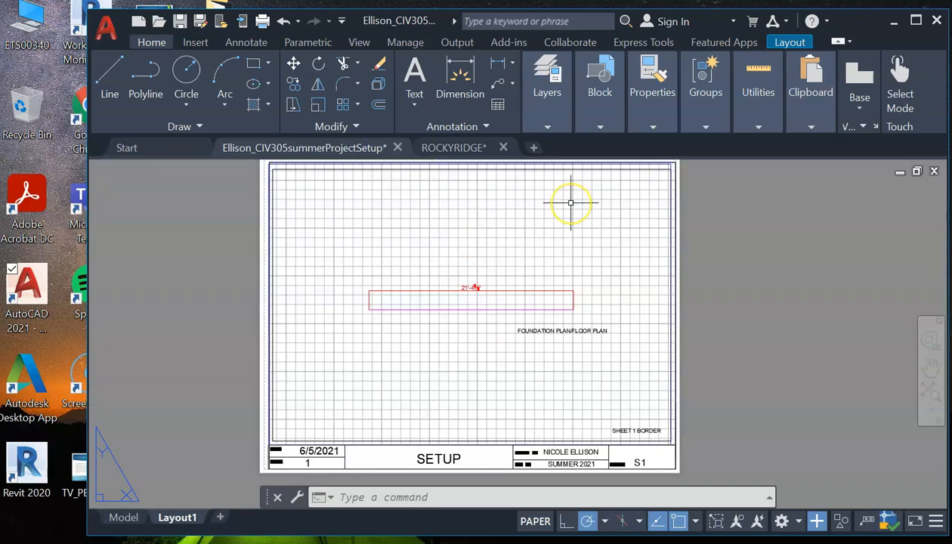
Rename the Layout1 layout as S1.
right_click(187, 521)
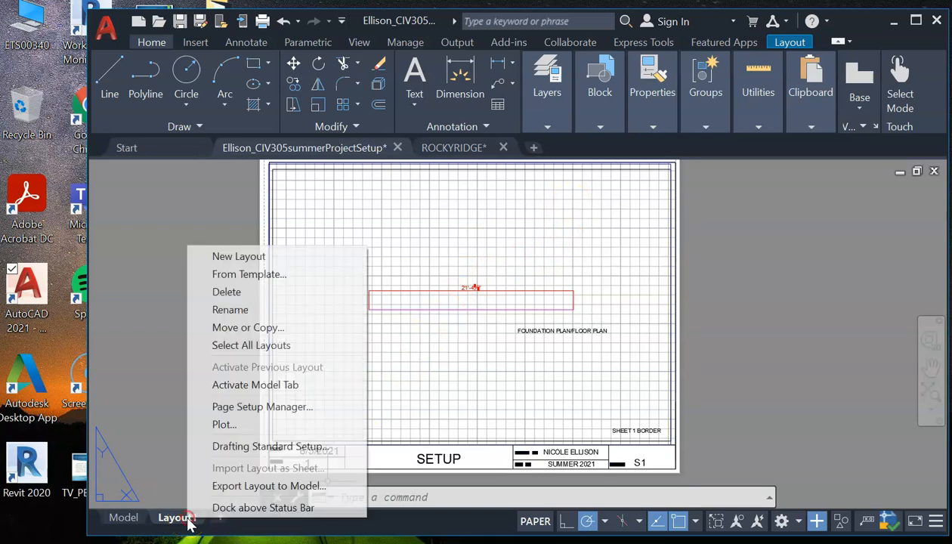
click(248, 311)
click(199, 359)
click(416, 345)
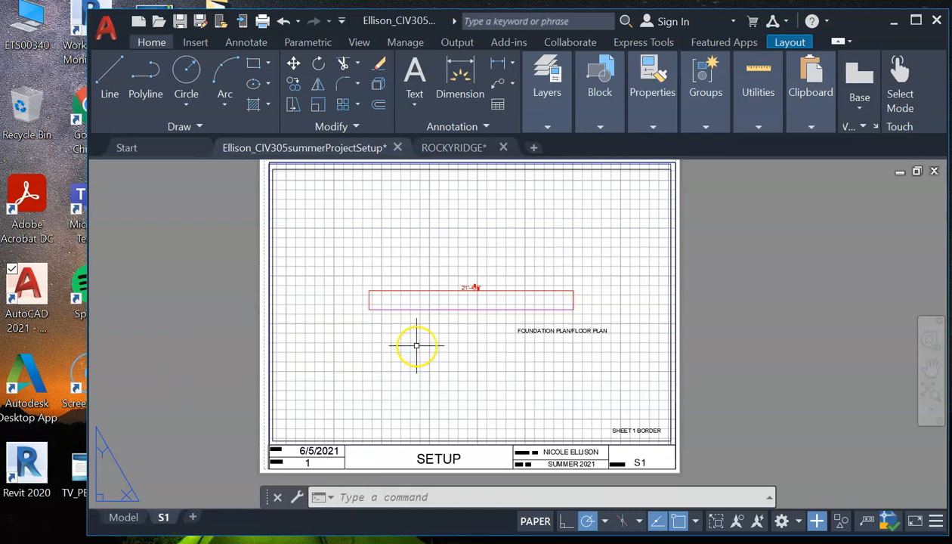
Add a new blank layout and create a copy of the S1 layout at the end of the layouts.
click(193, 518)
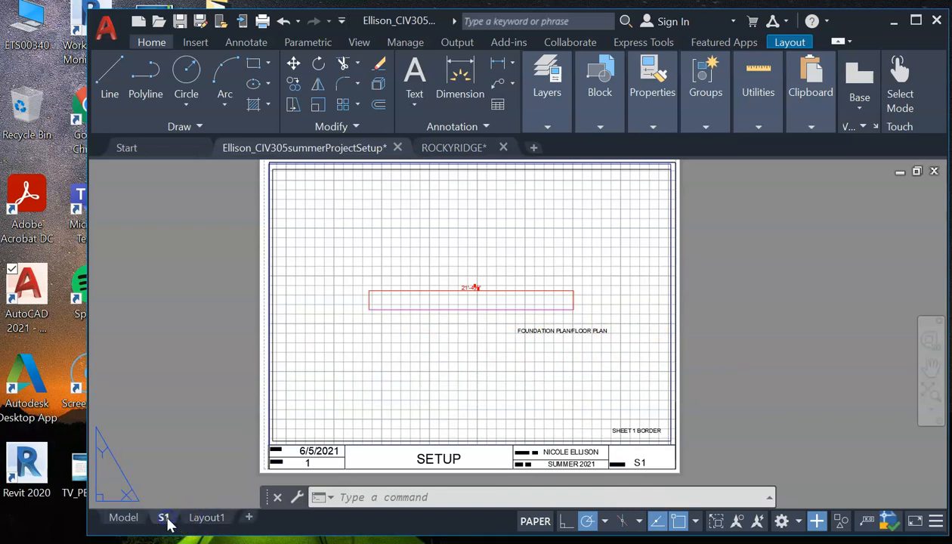
right_click(167, 518)
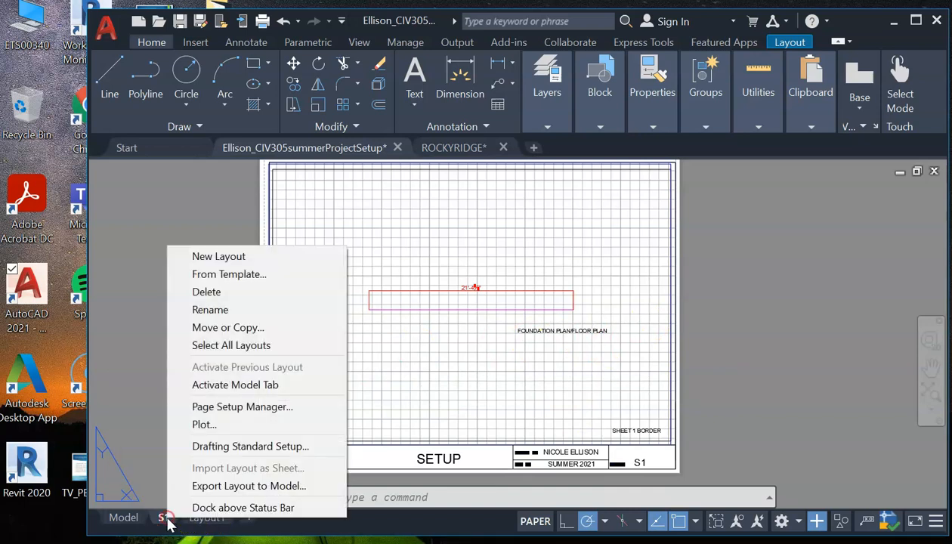
click(246, 330)
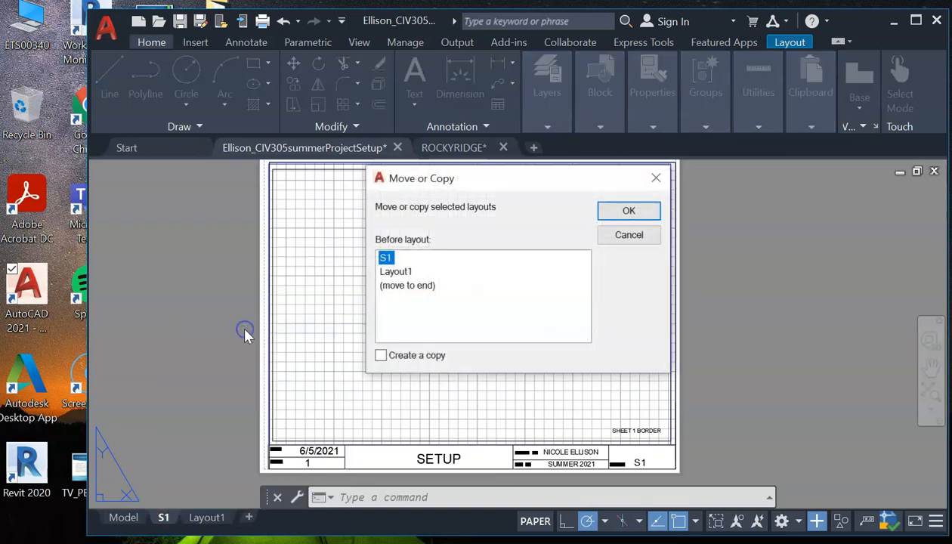
click(408, 285)
click(382, 355)
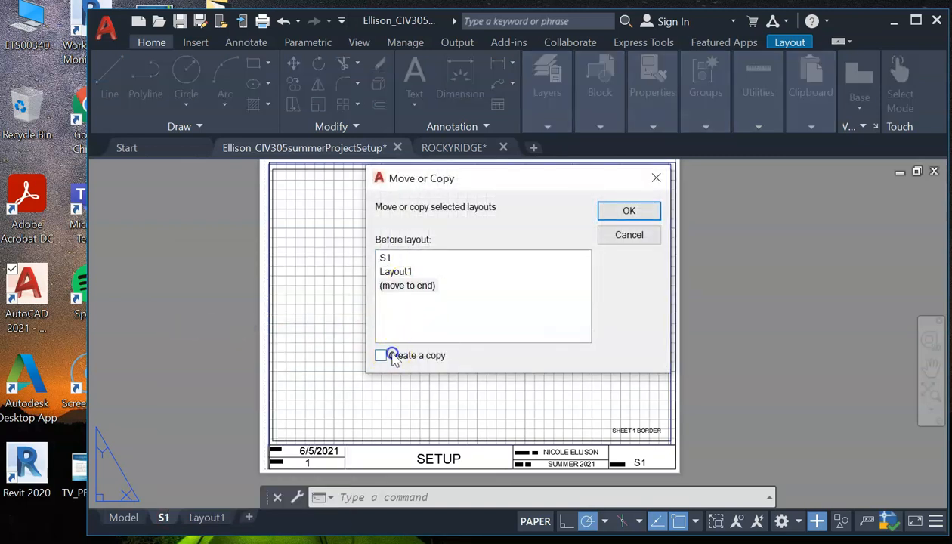
click(629, 211)
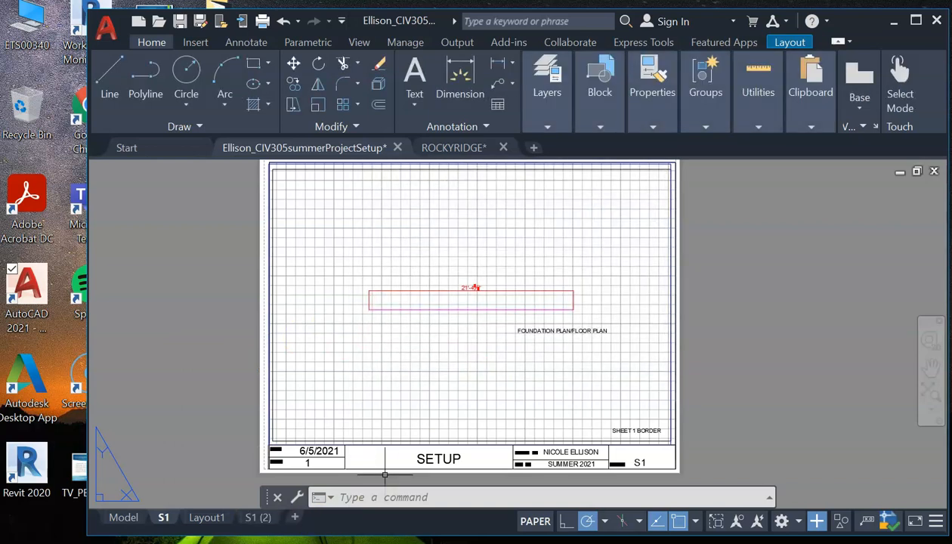
Rename the S1 (2) layout as S2 and move it directly after S1, before Layout1.
click(261, 520)
right_click(263, 520)
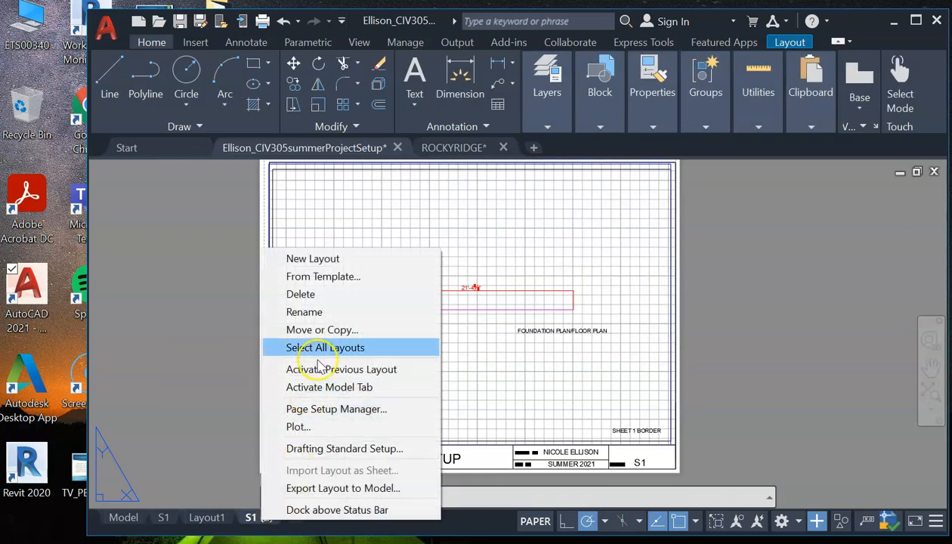
click(335, 313)
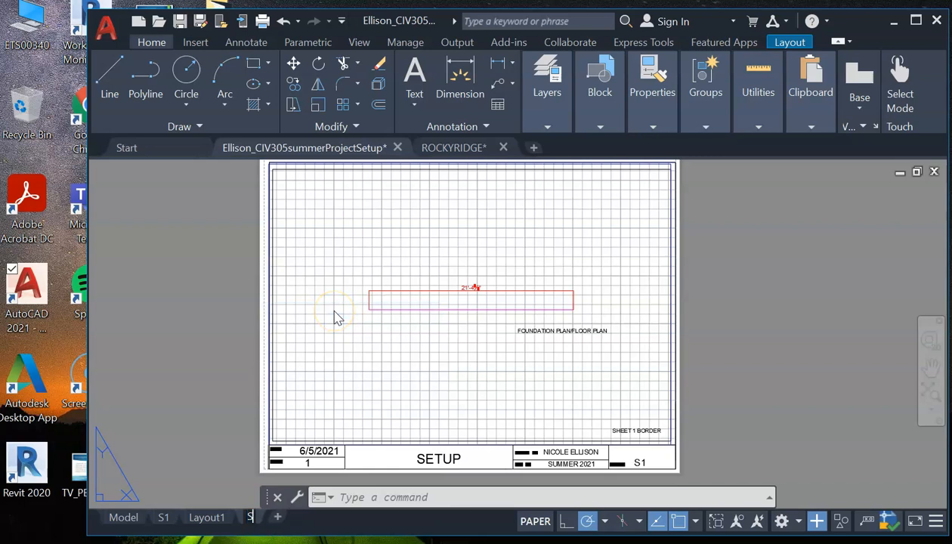
click(216, 437)
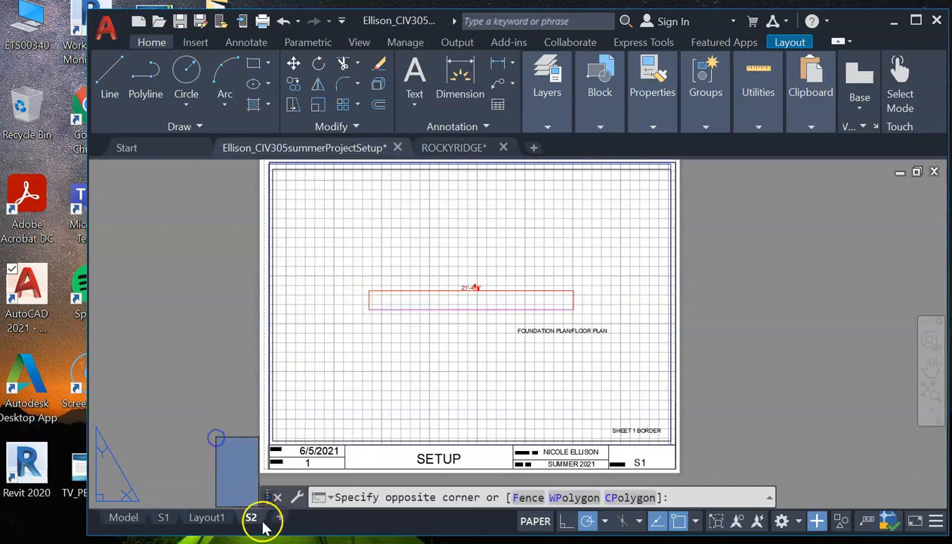
click(248, 382)
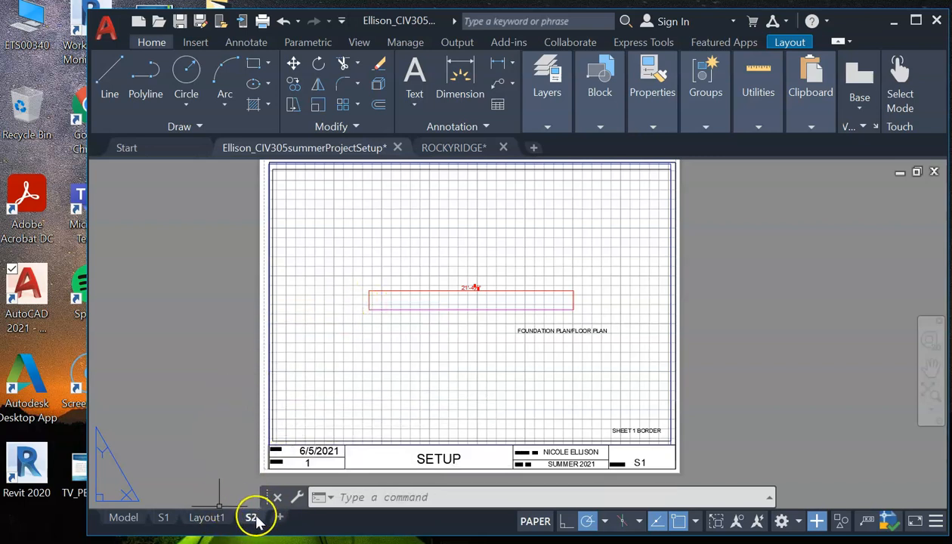
drag(254, 518, 195, 529)
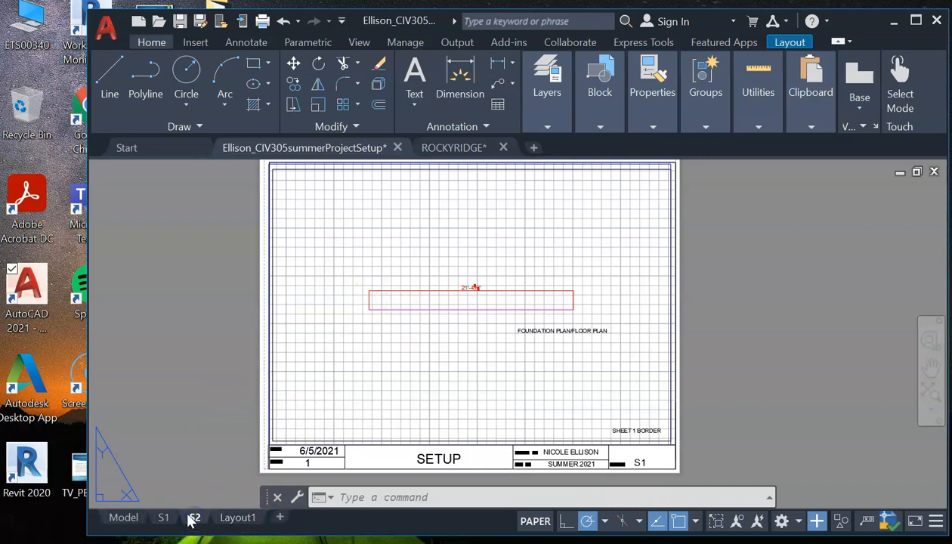
click(195, 517)
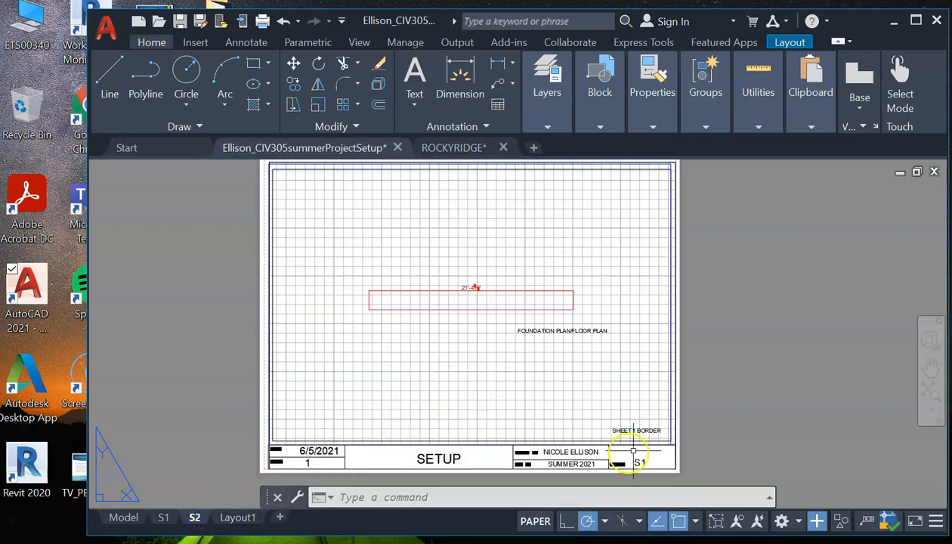
Unlock the S2 layout's viewport in model space and shift its view to an empty area of the drawing.
click(535, 521)
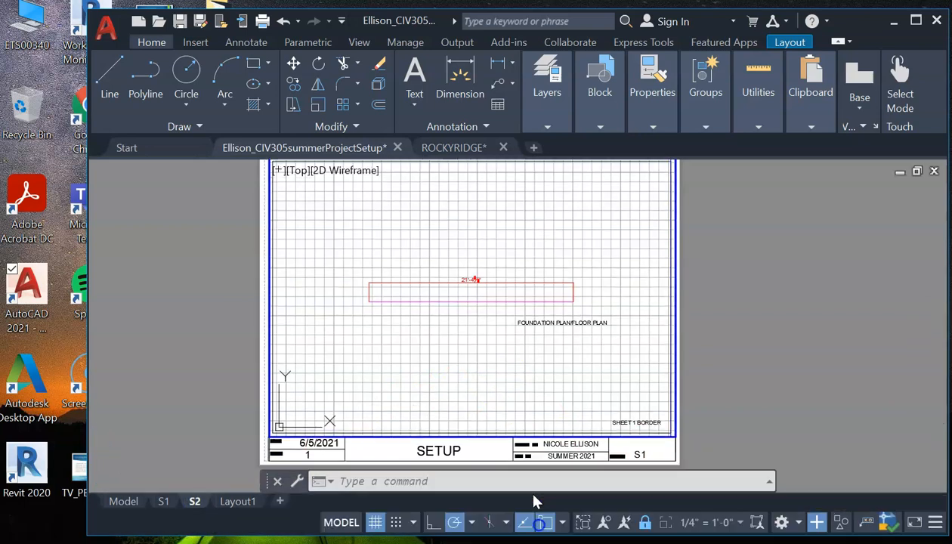
scroll(528, 355, down, 2)
scroll(528, 355, up, 2)
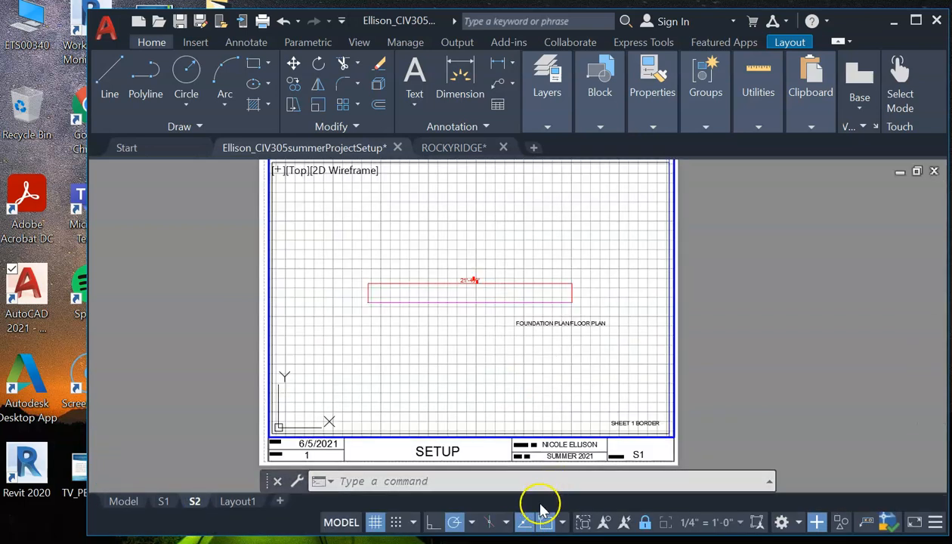
click(646, 523)
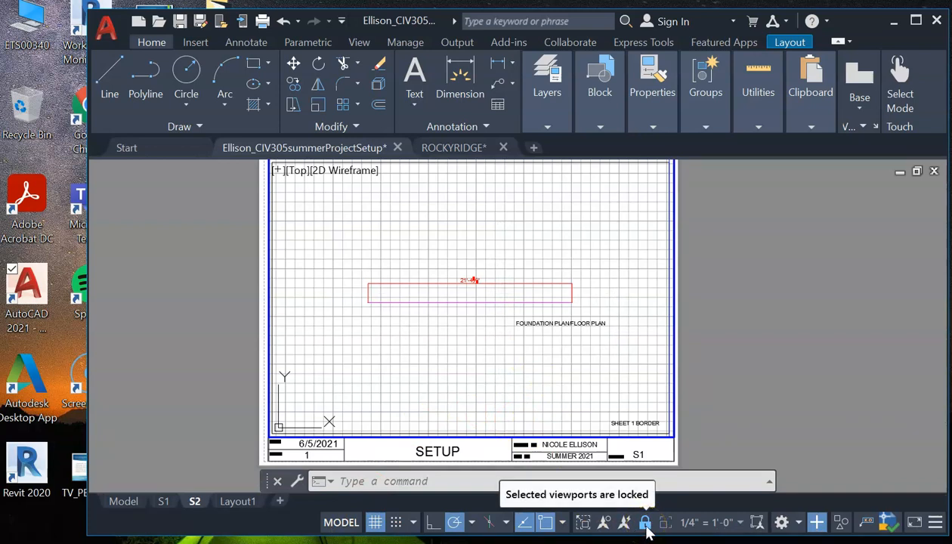
mouse_move(582, 368)
middle_down()
mouse_move(491, 346)
mouse_move(346, 361)
mouse_move(159, 361)
mouse_move(128, 352)
middle_up()
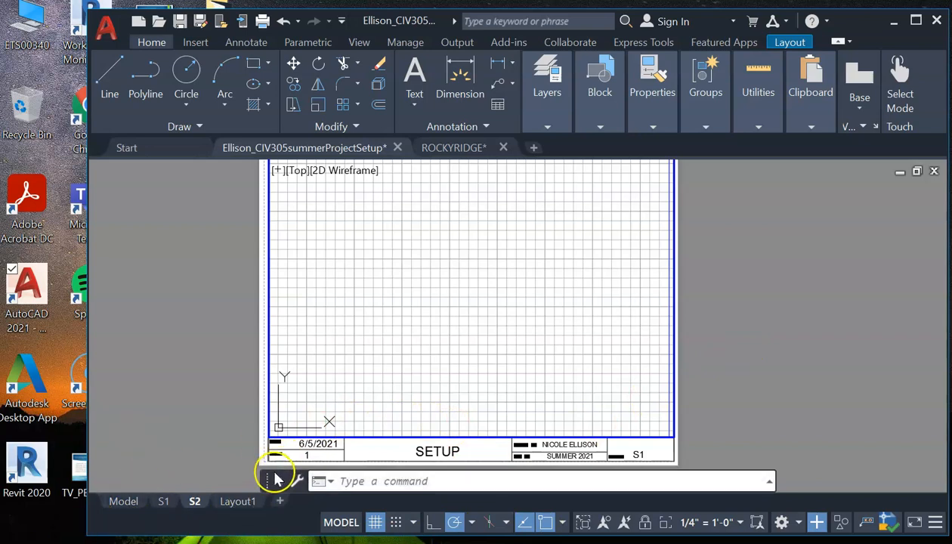
Switch to the S1 layout and inspect its title block, dimension and labels.
click(163, 503)
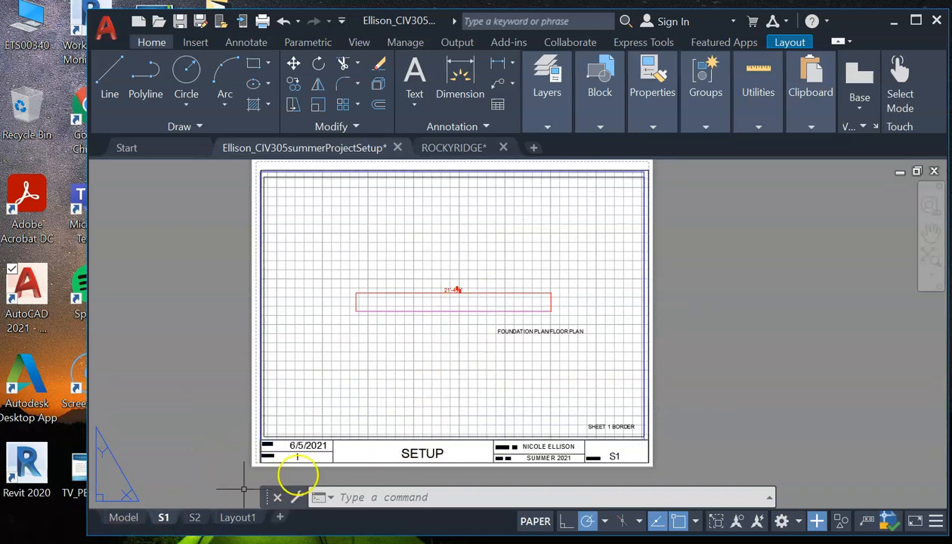
scroll(456, 453, up, 2)
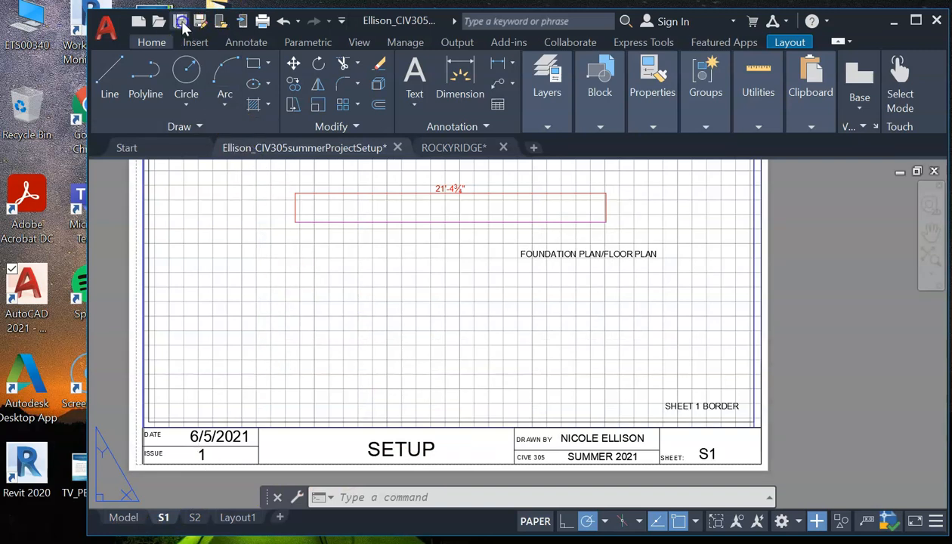
scroll(490, 310, down, 2)
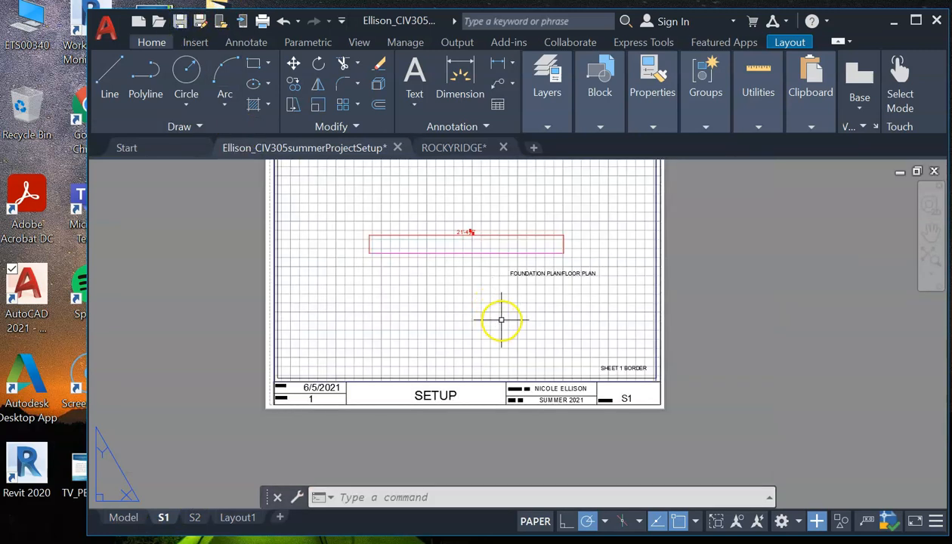